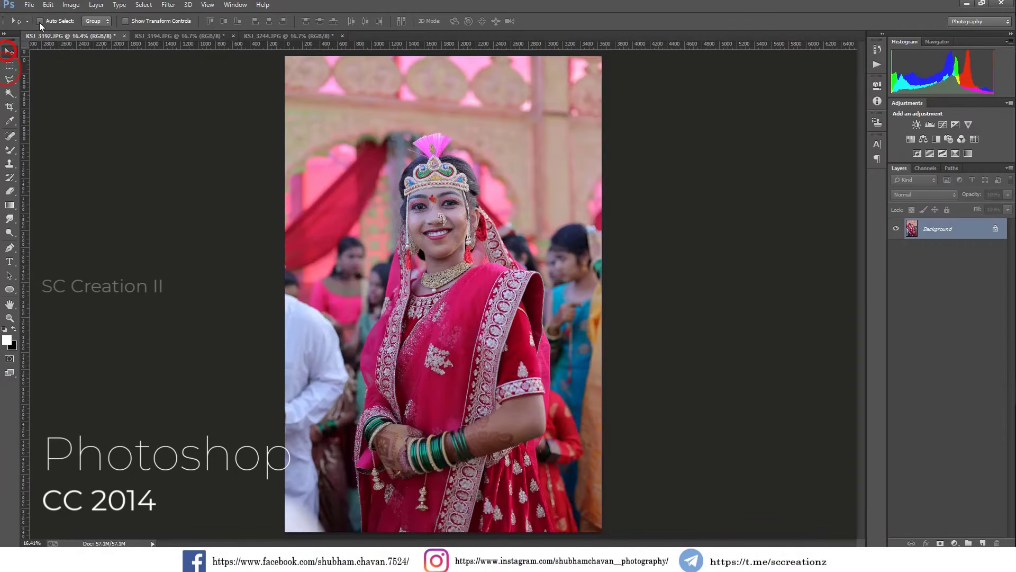
Step: Brighten the bridal portrait with Levels input values 5 / 0.98 / 234
click(71, 5)
click(86, 31)
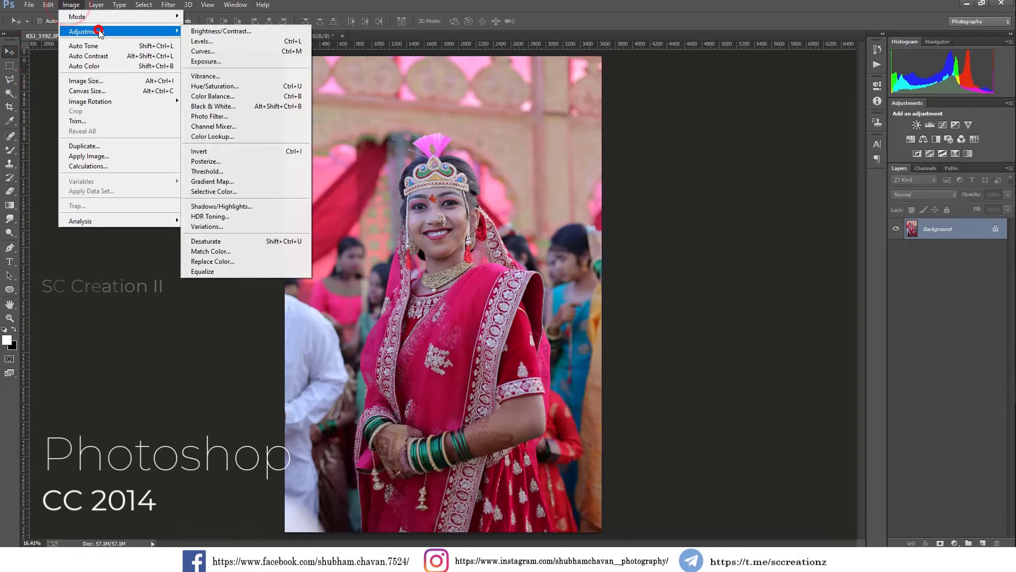
click(235, 42)
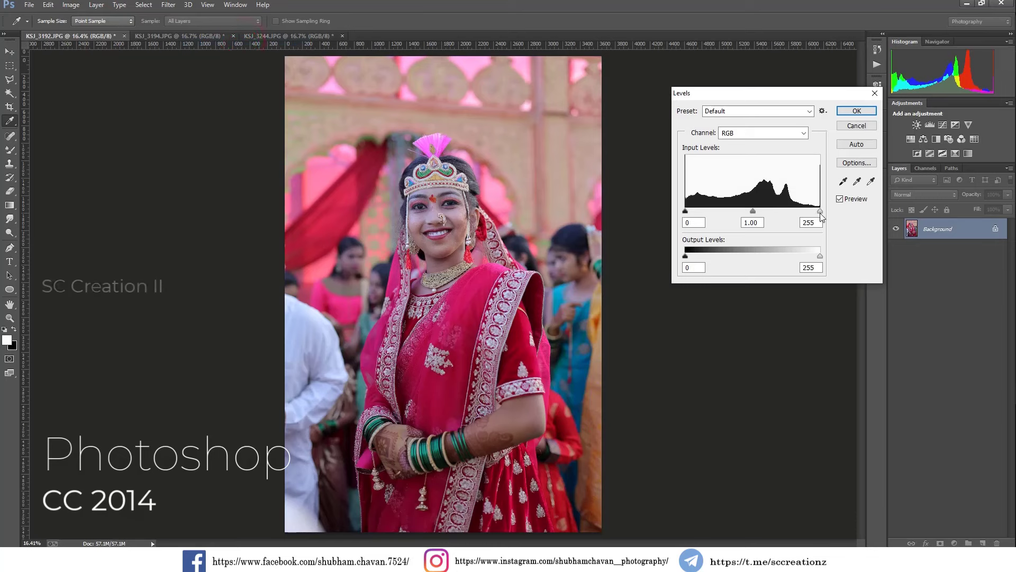
drag(817, 212, 809, 211)
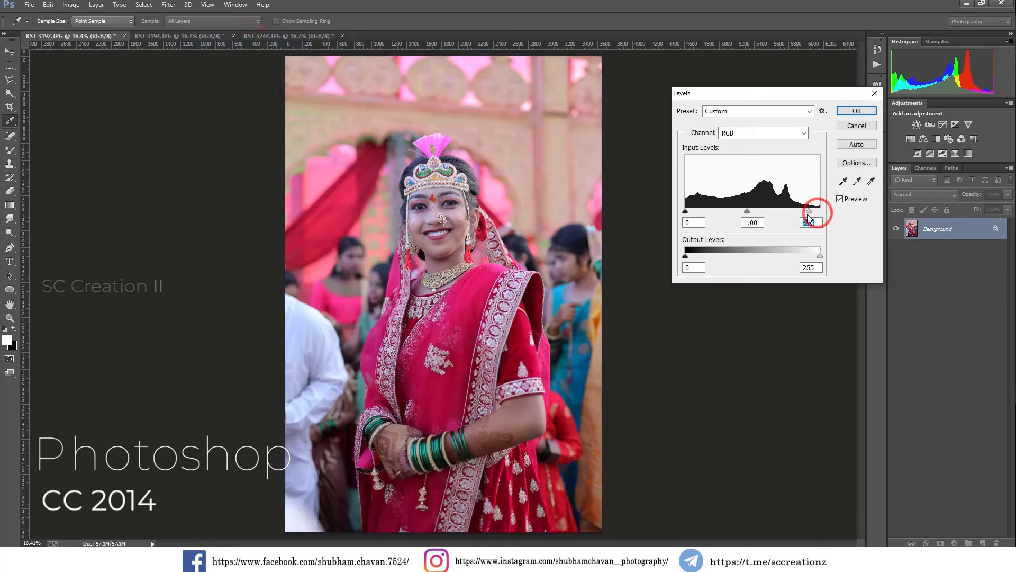
click(748, 212)
drag(685, 212, 688, 212)
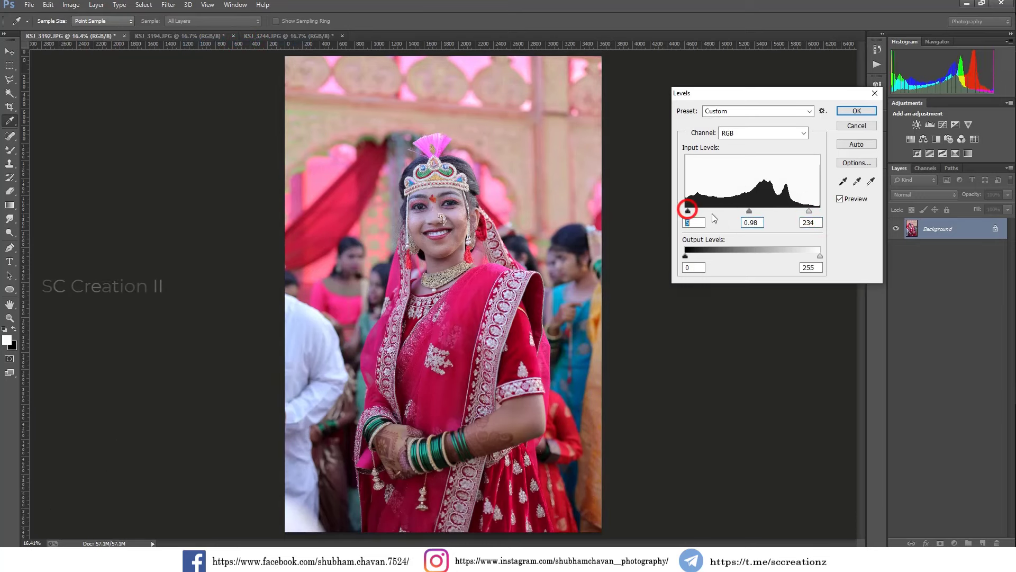
click(856, 110)
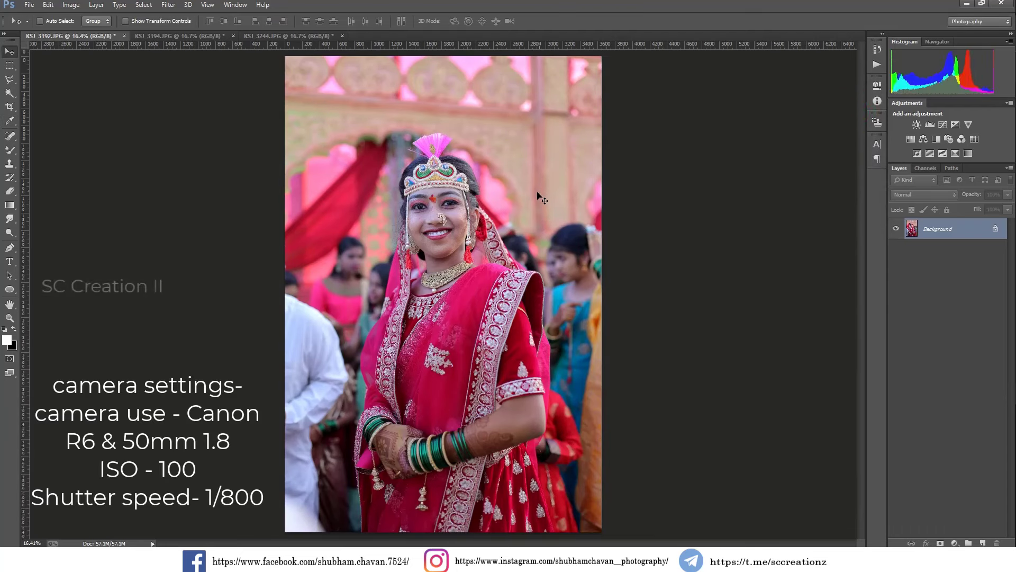
Step: Unlock the Background layer and duplicate it as 'Face clean'
click(995, 232)
right_click(950, 233)
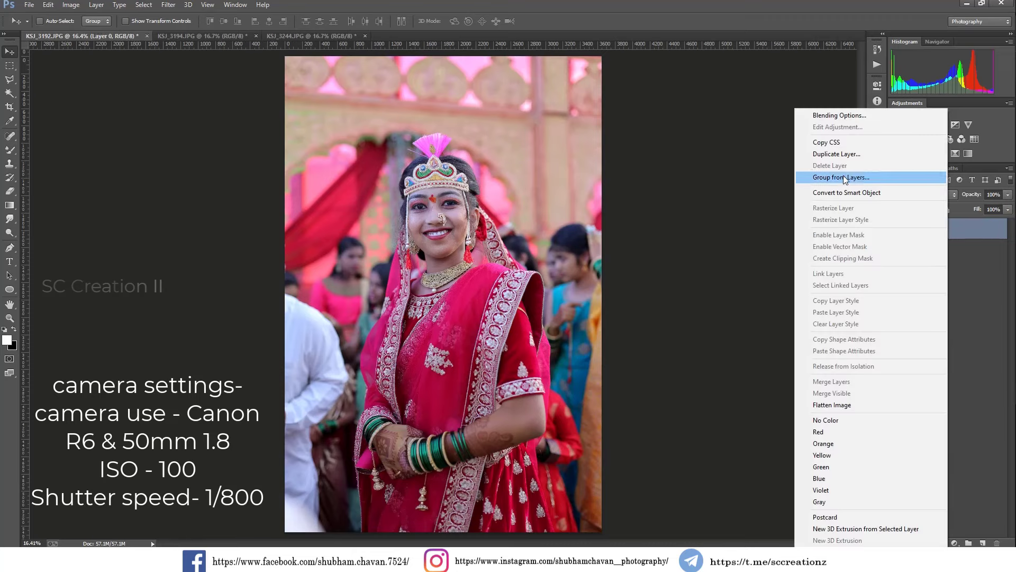
click(832, 154)
text(Face)
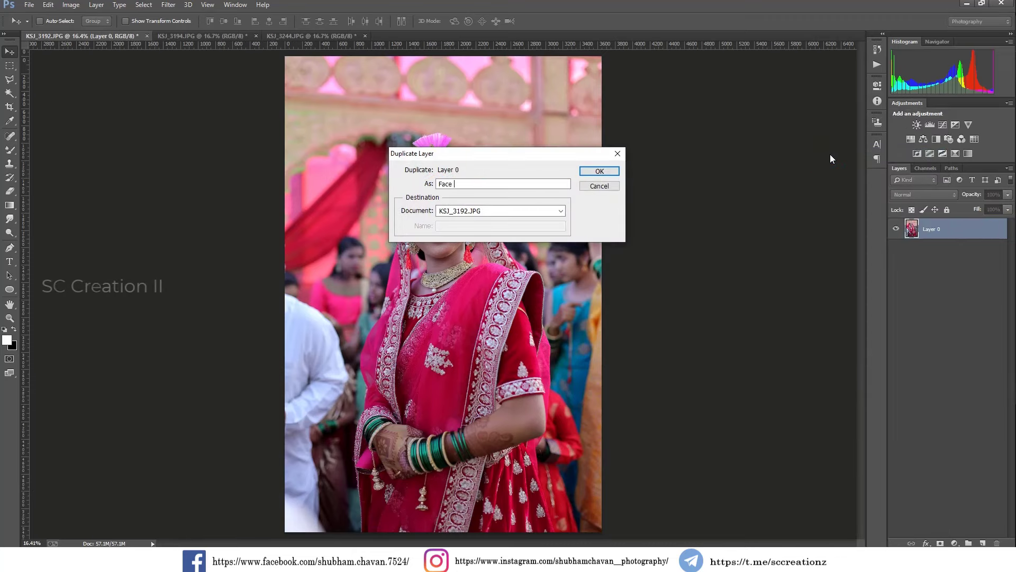
text(n)
key(Return)
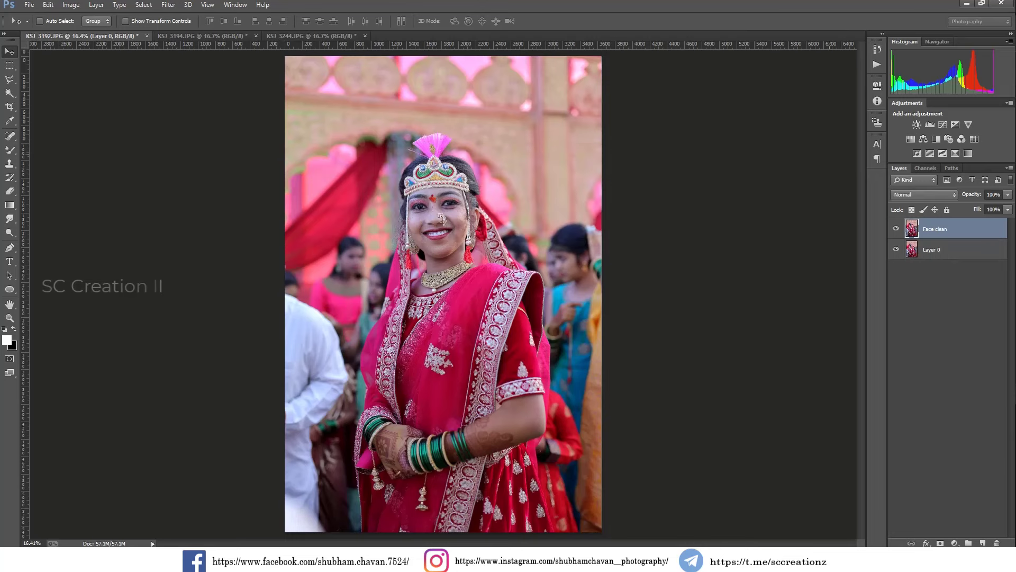
Step: Zoom in on the bride's face and select the Spot Healing Brush
scroll(450, 208, up, 1)
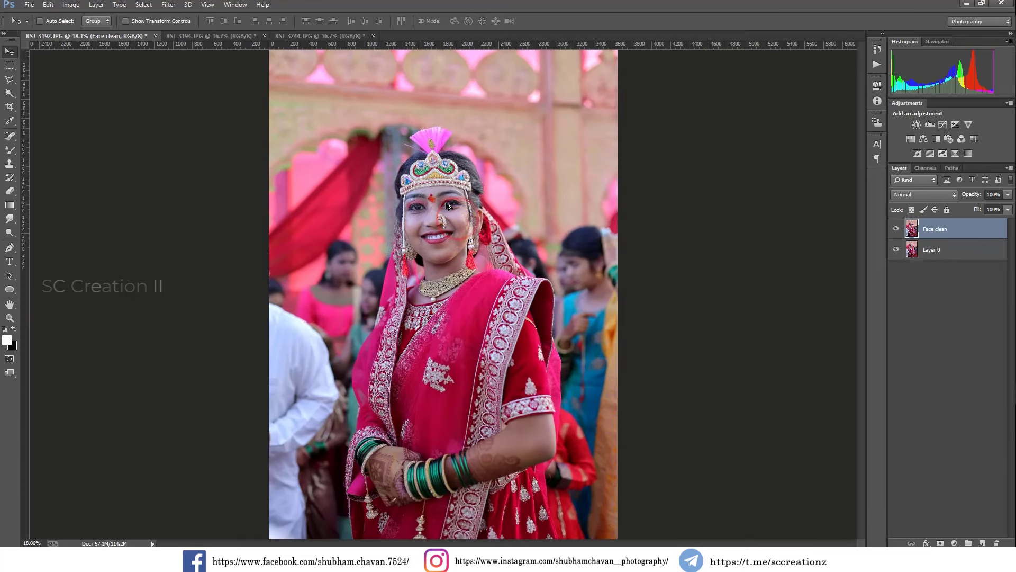
scroll(444, 207, up, 1)
scroll(436, 206, up, 1)
scroll(431, 201, up, 1)
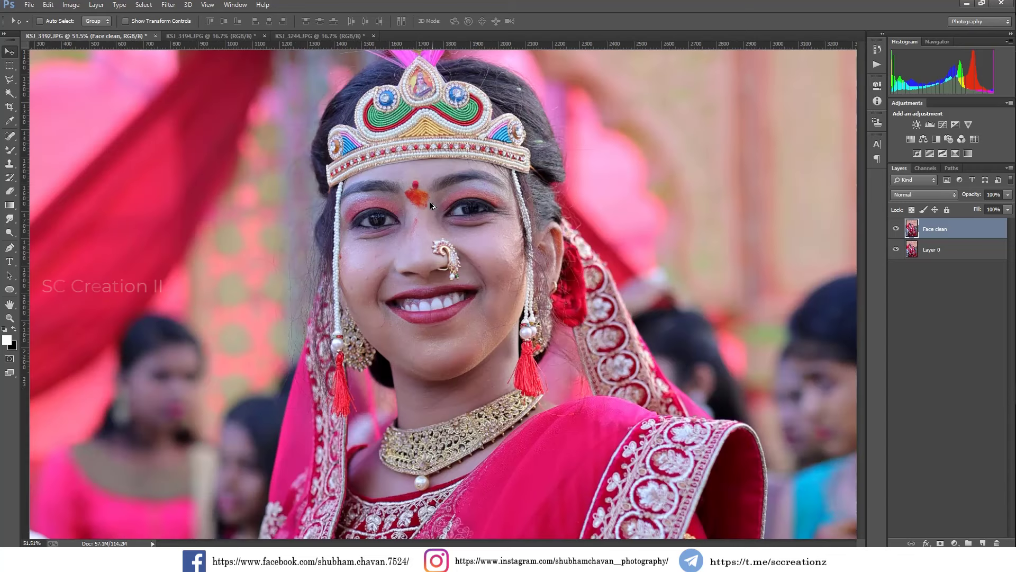
scroll(429, 201, up, 1)
scroll(429, 201, up, 1)
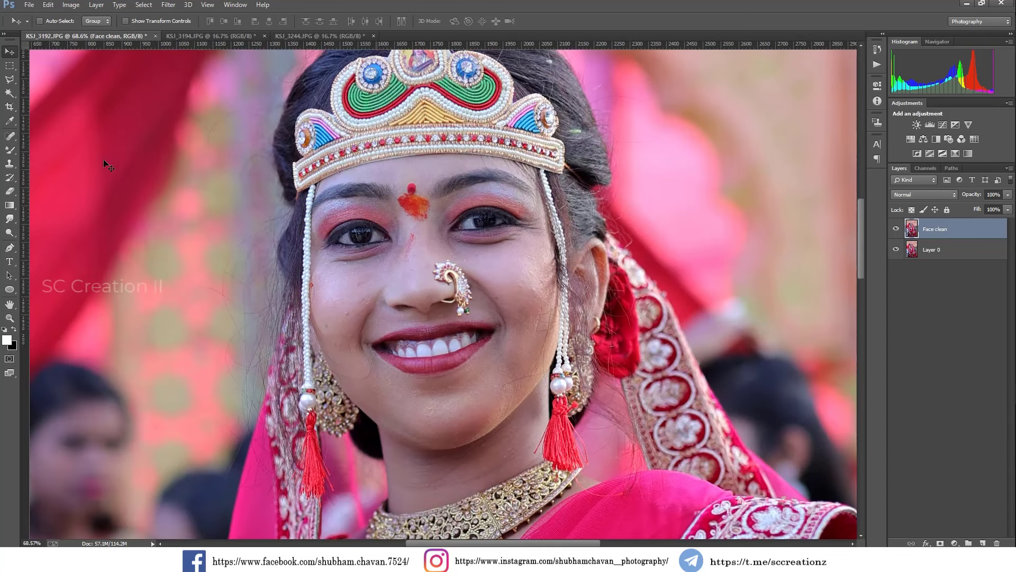
click(16, 139)
click(47, 135)
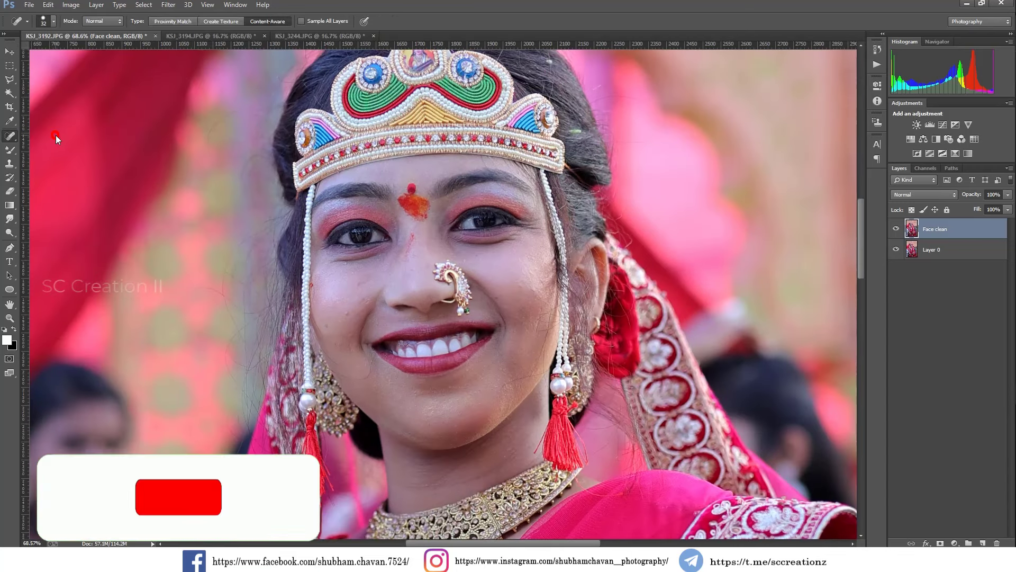
Step: Heal five blemishes on the left cheek and five along the nose bridge
click(347, 311)
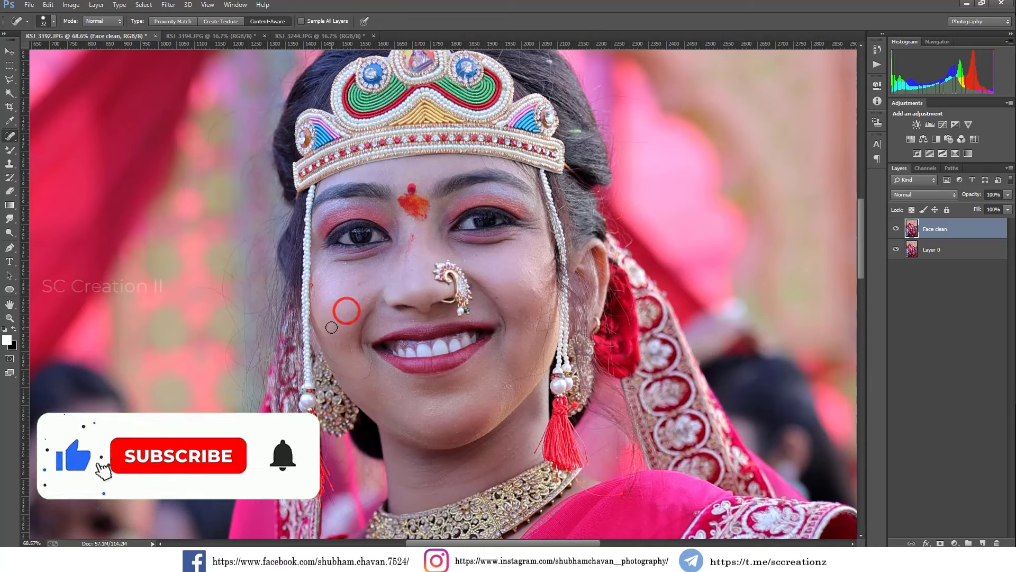
click(325, 326)
click(341, 346)
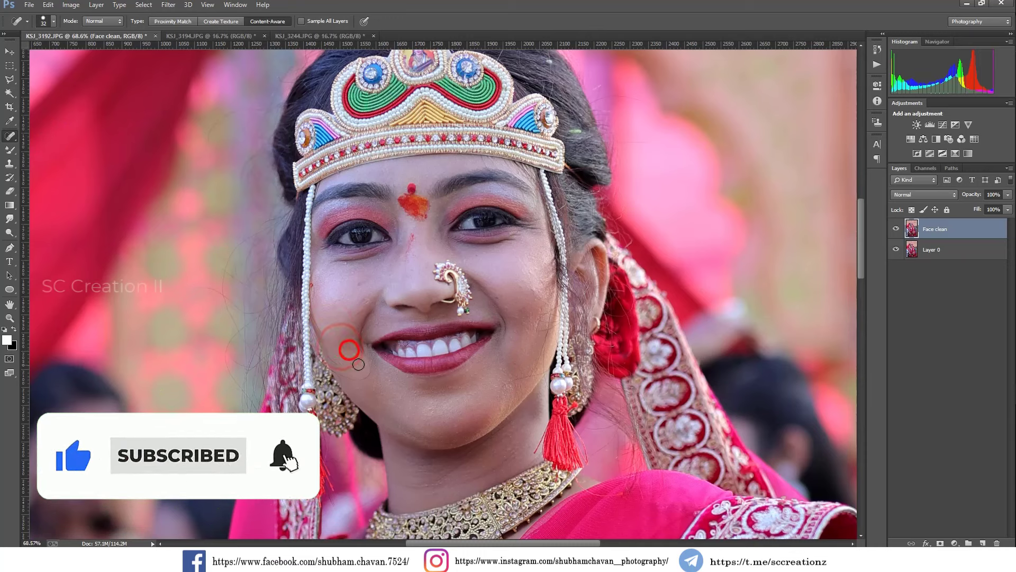
click(347, 336)
click(362, 307)
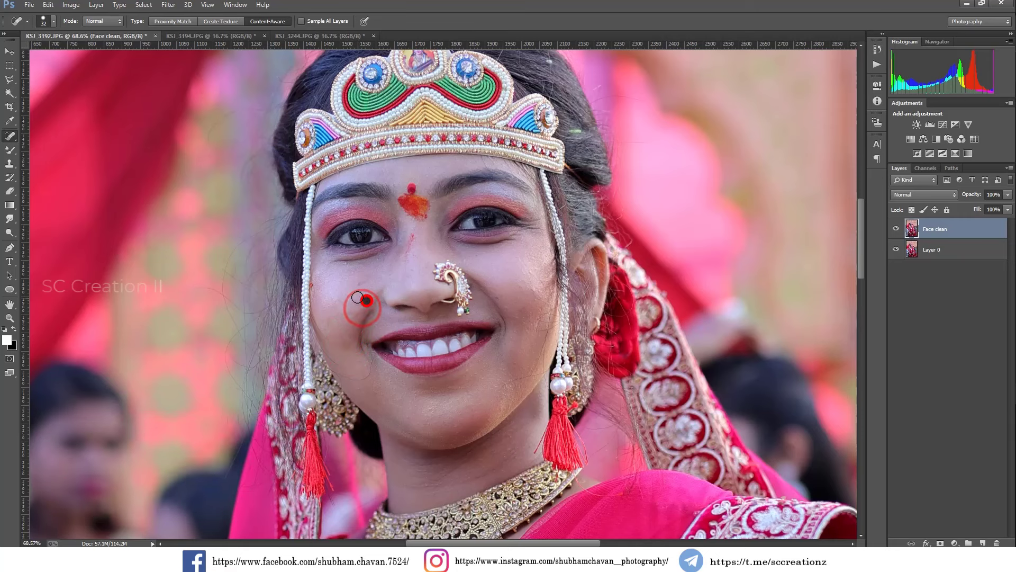
click(415, 237)
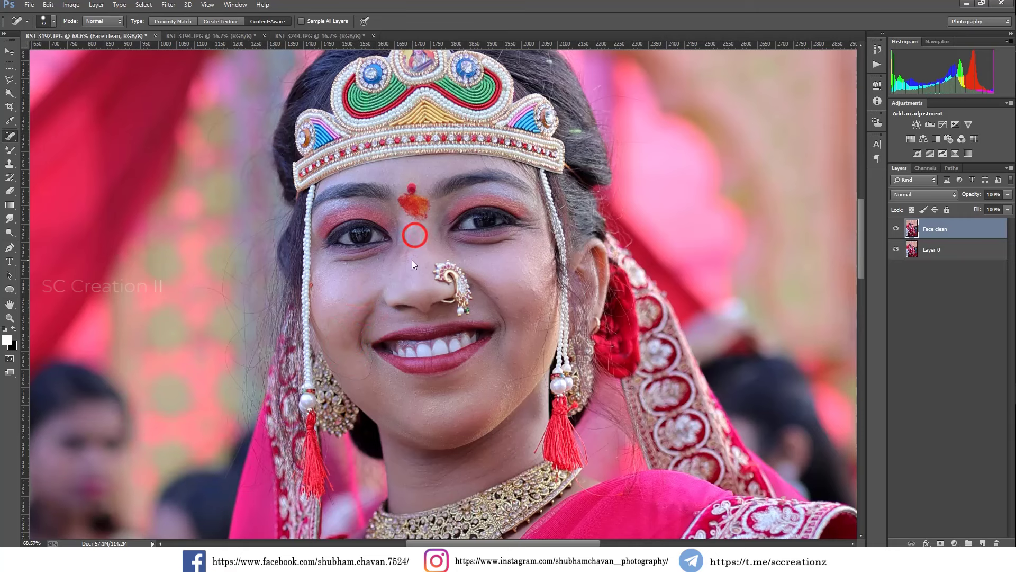
click(408, 253)
click(411, 269)
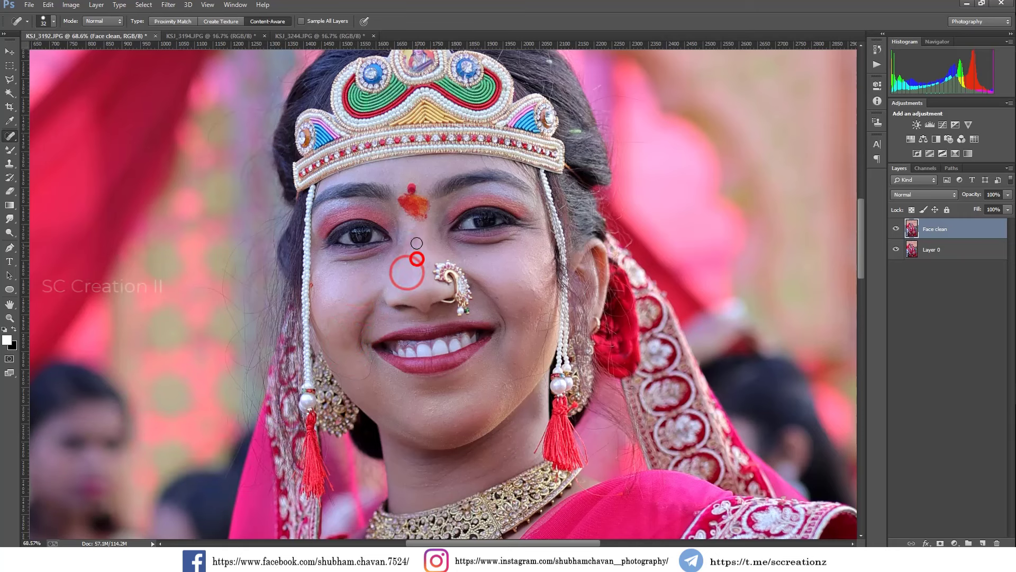
click(414, 254)
click(412, 233)
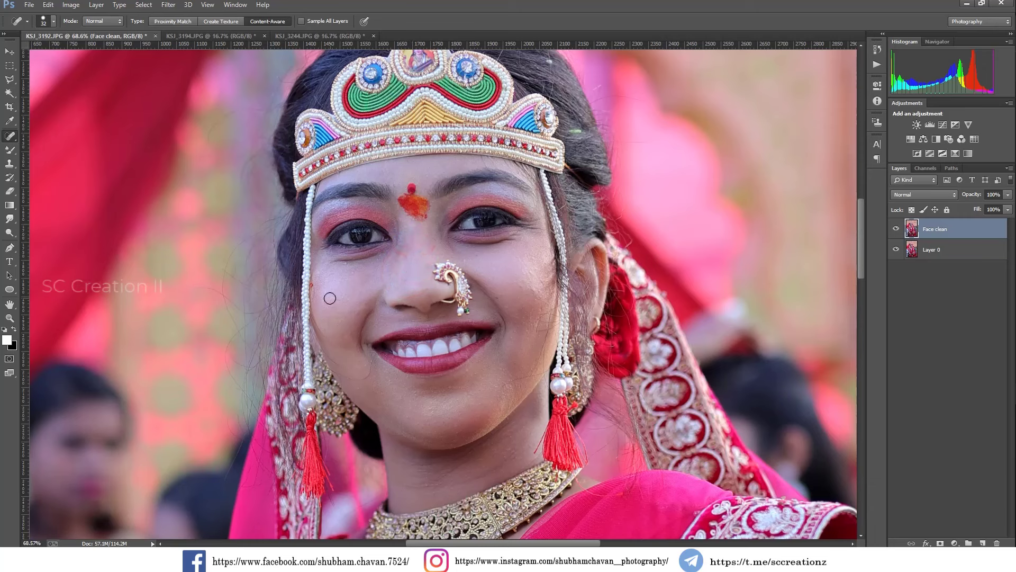
Step: Heal the remaining dark marks and small spots on both cheeks
drag(373, 380, 367, 369)
click(338, 364)
drag(538, 366, 539, 366)
click(540, 314)
click(540, 284)
click(531, 277)
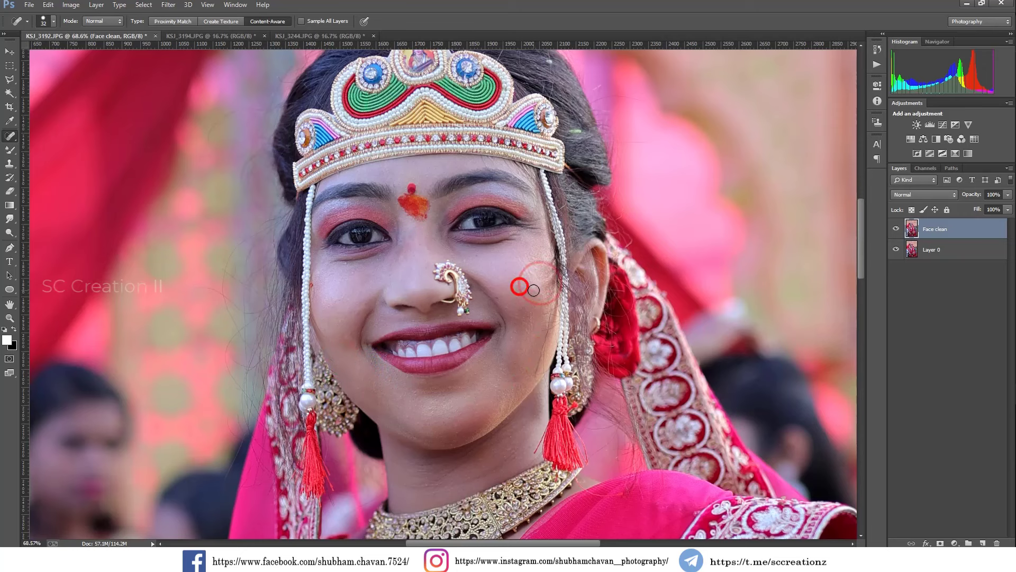
click(533, 269)
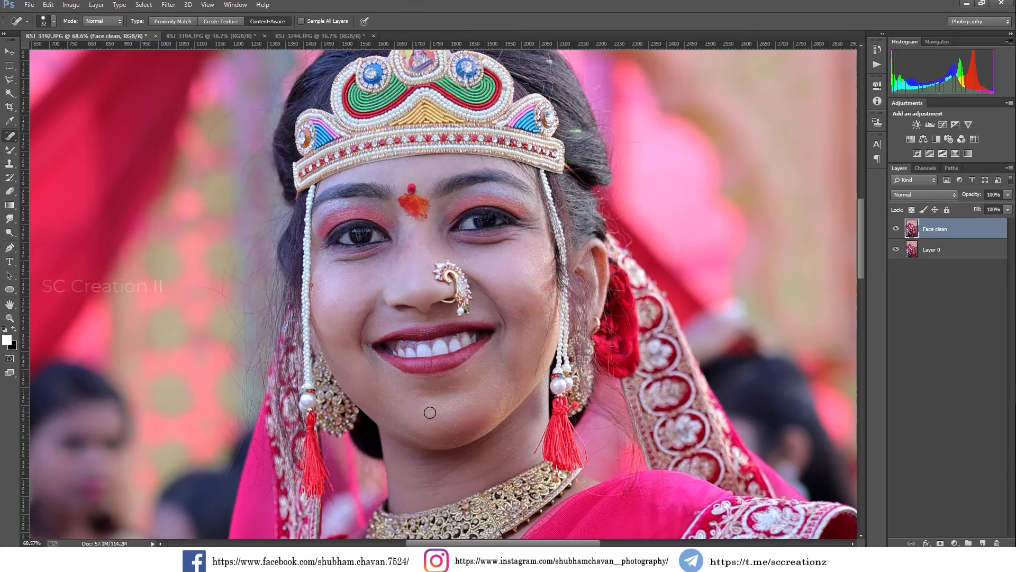
click(457, 402)
Step: Toggle the Face clean layer off and on to compare the healing
scroll(578, 355, down, 1)
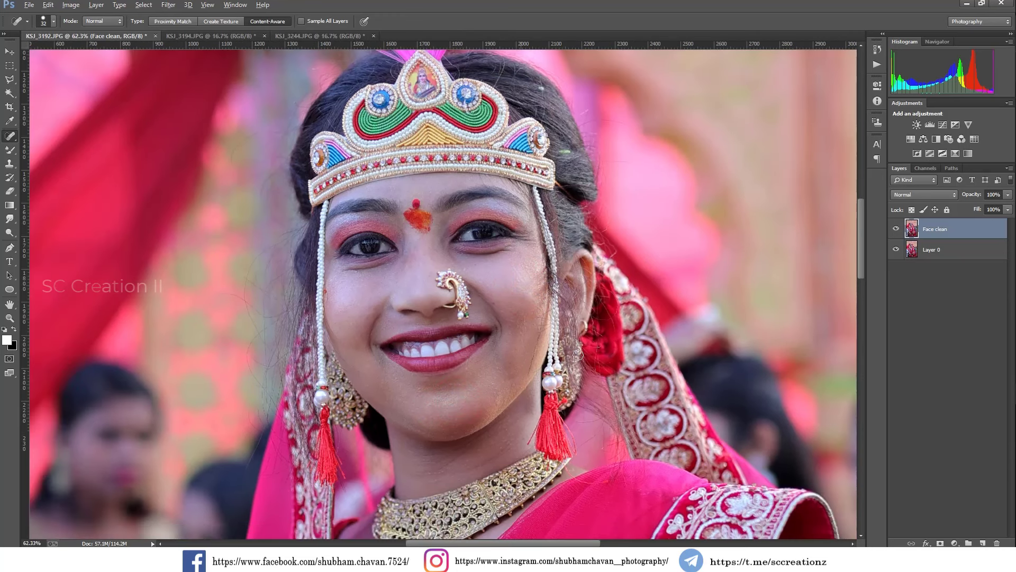
click(890, 231)
click(891, 233)
scroll(469, 259, up, 1)
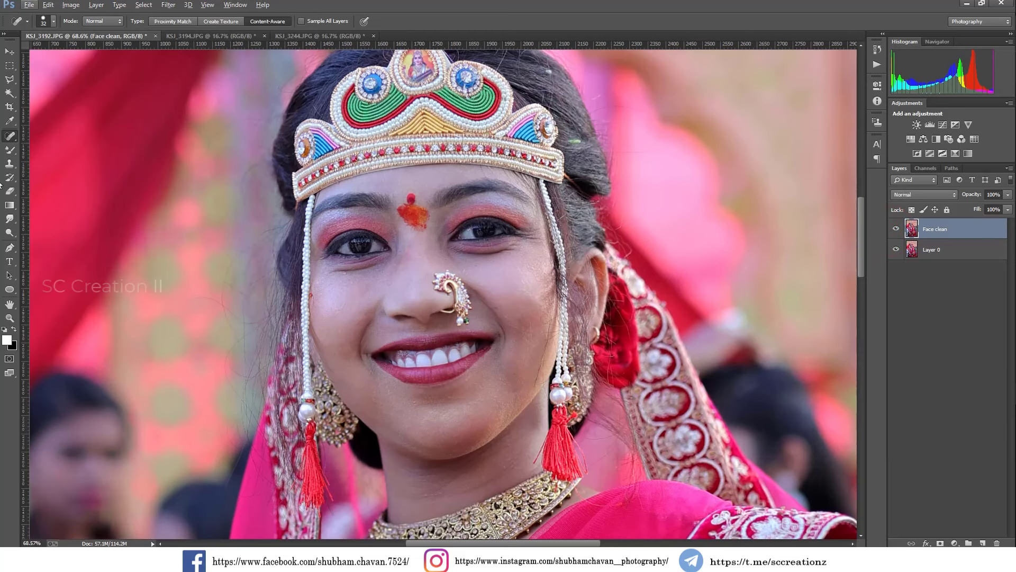
drag(9, 149, 58, 183)
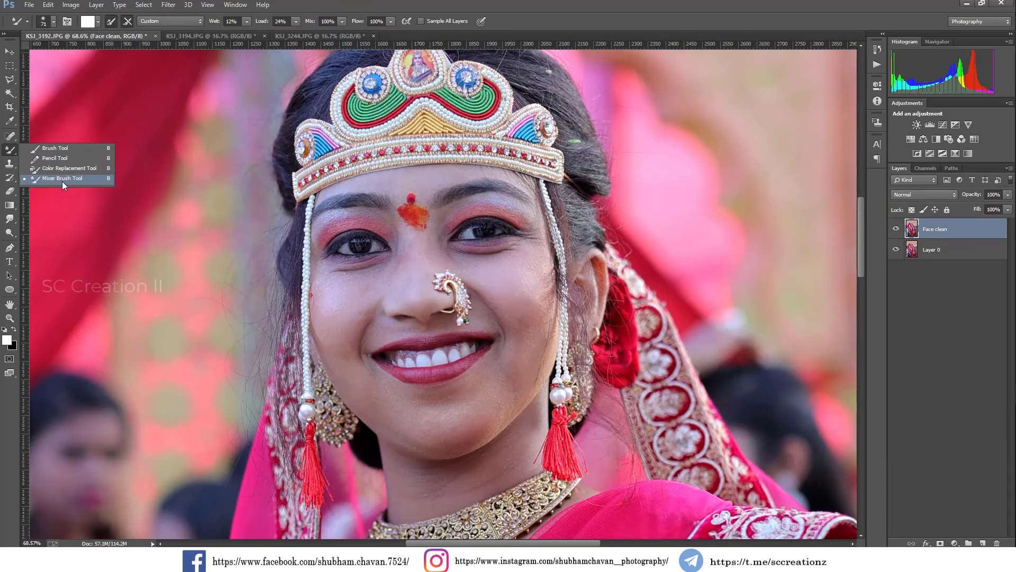
Step: Smooth the cheek skin with the Mixer Brush at 160 px, then 142 px
click(59, 180)
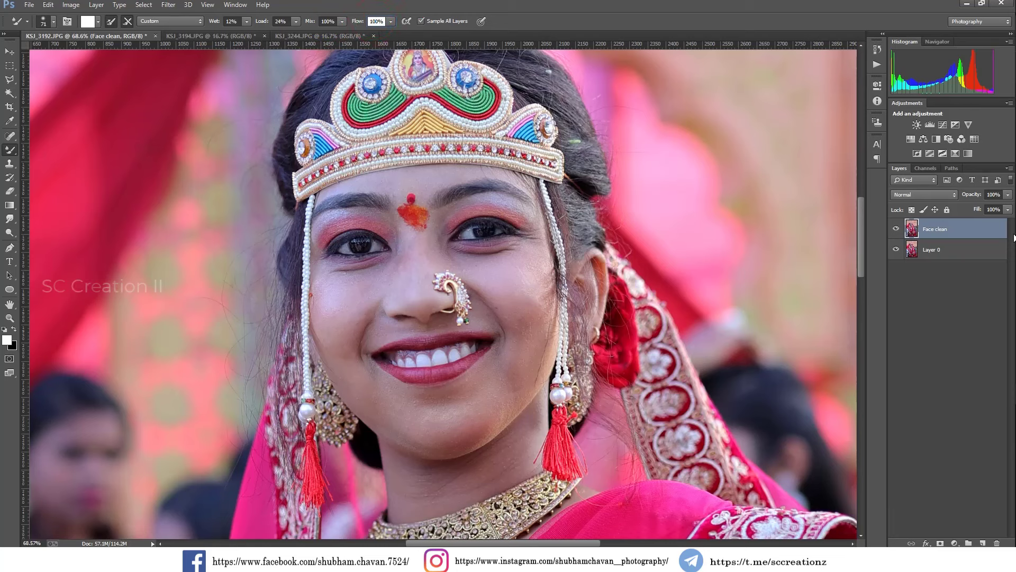
right_click(539, 292)
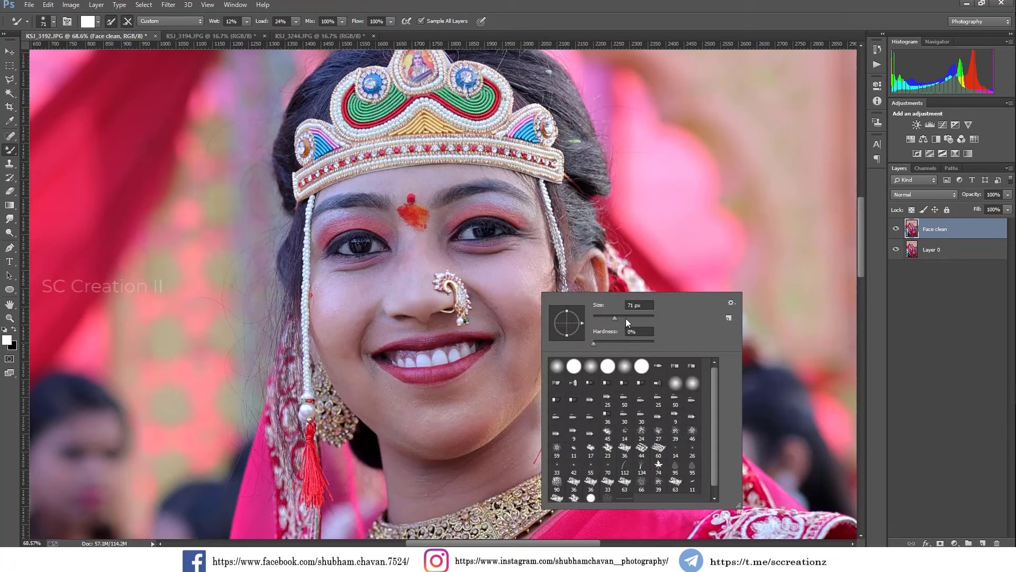
click(521, 292)
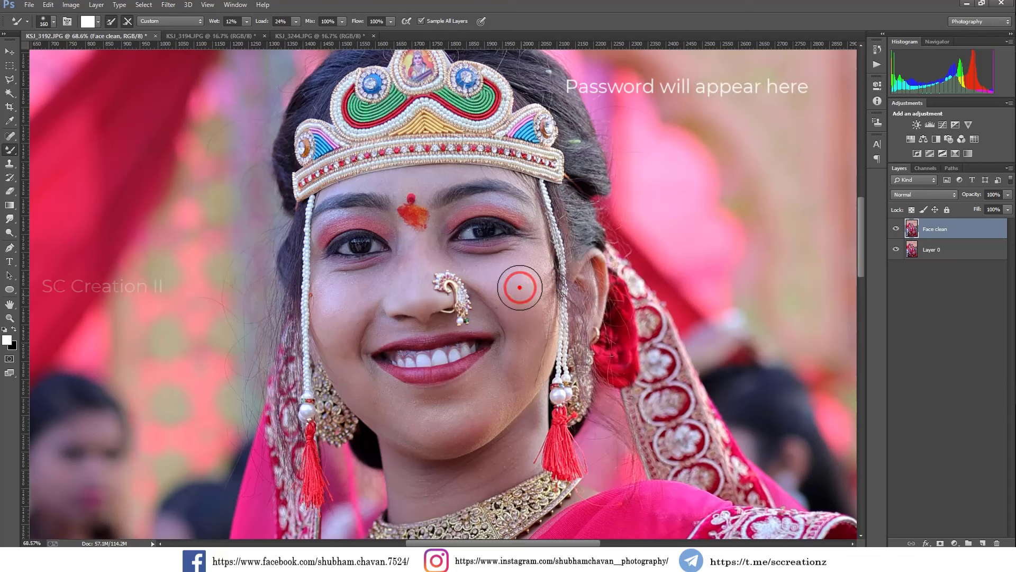
drag(520, 288, 522, 277)
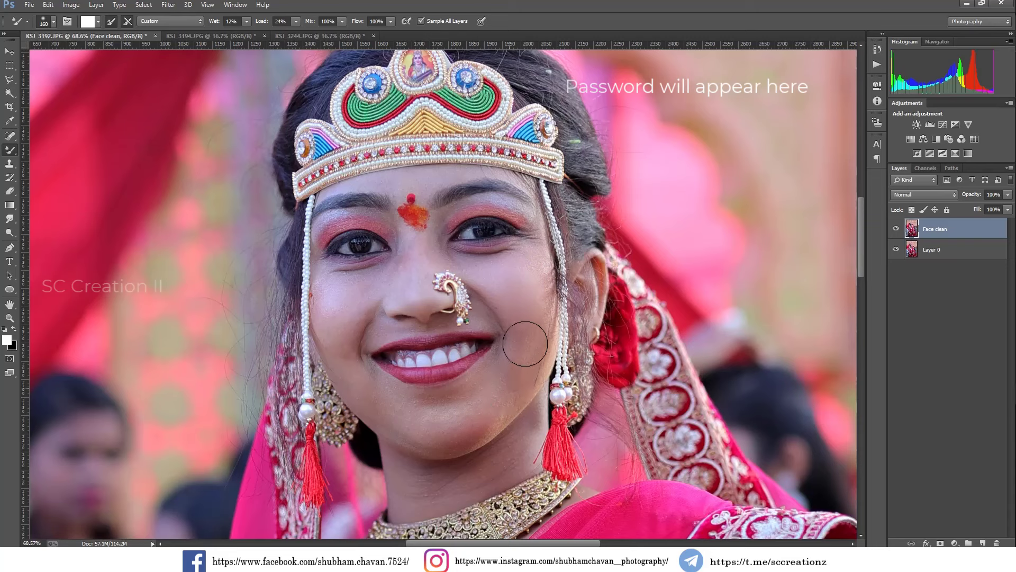
right_click(401, 411)
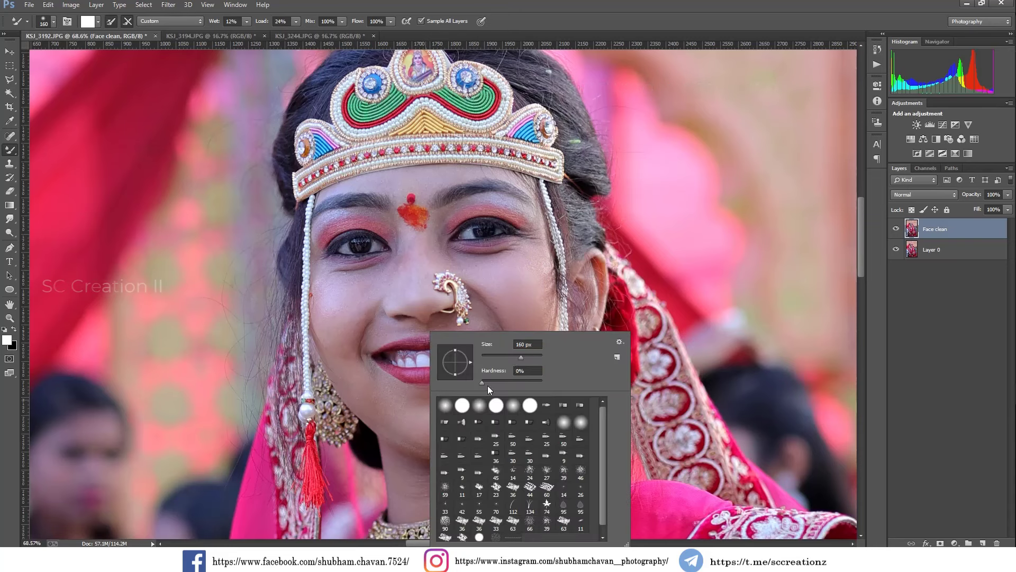
click(516, 360)
click(388, 414)
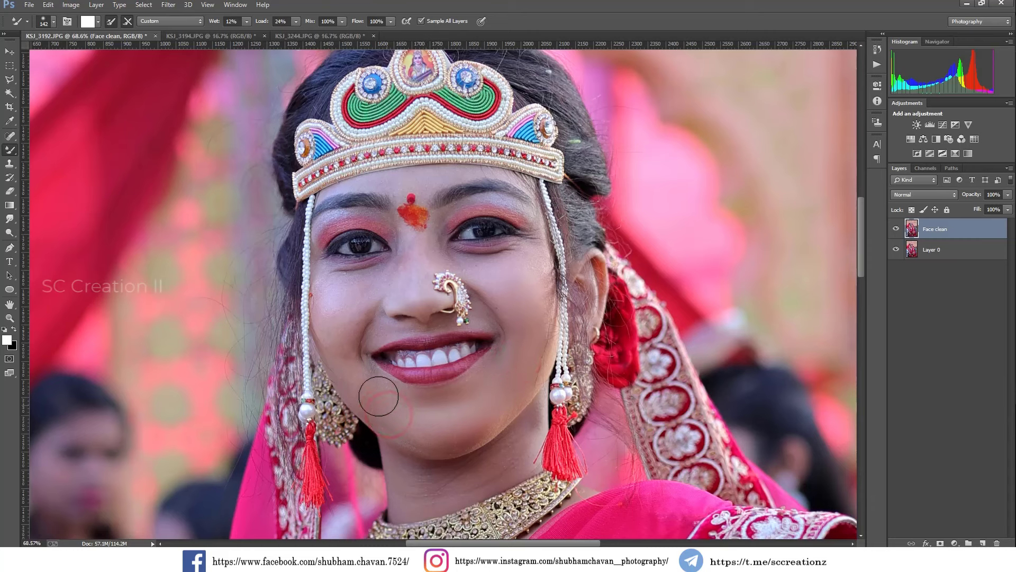
drag(335, 351, 335, 316)
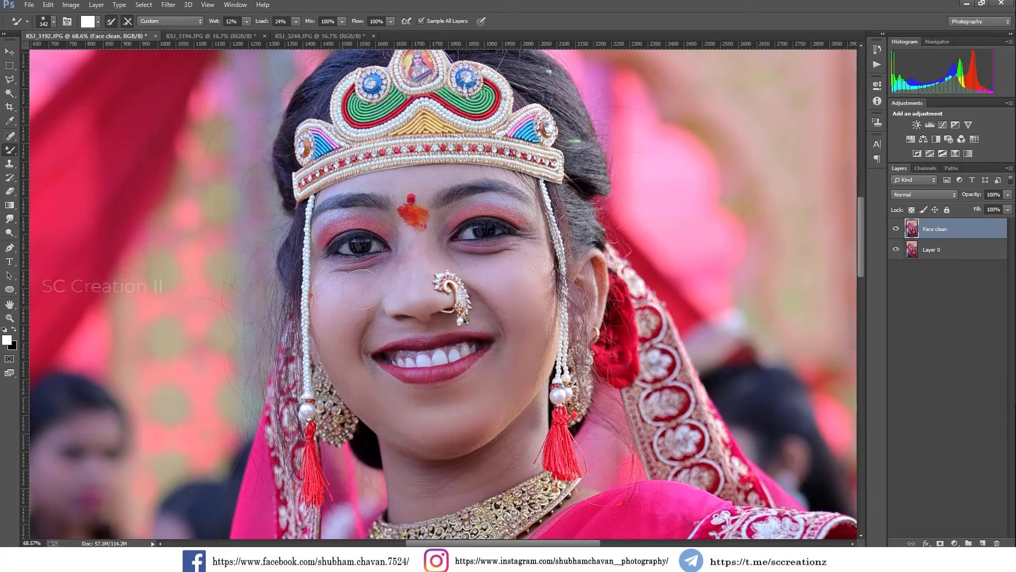
Step: Blend the nose bridge and other cheek with an 82 px brush, then enlarge it to 99 px
right_click(374, 301)
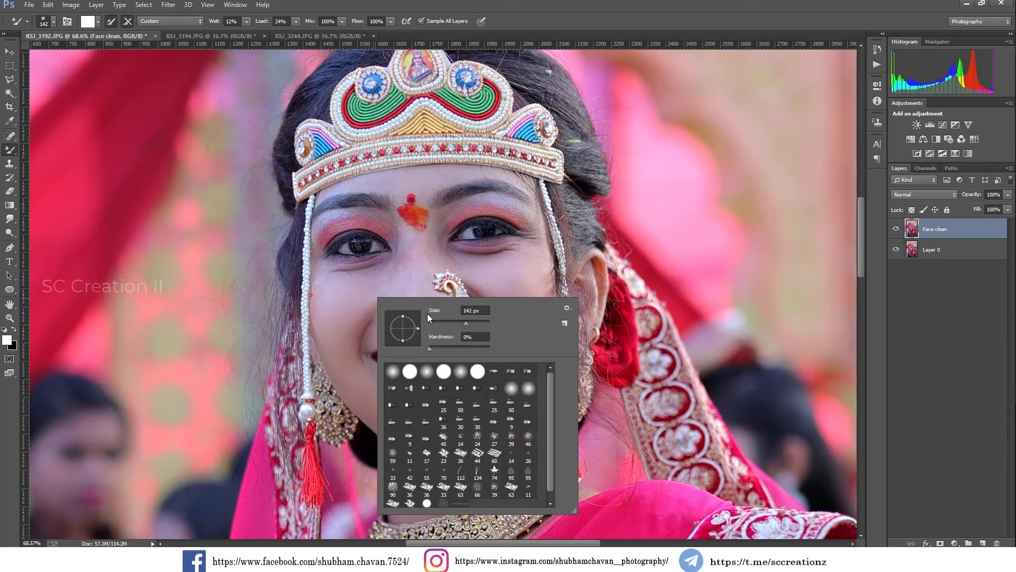
click(454, 320)
click(354, 308)
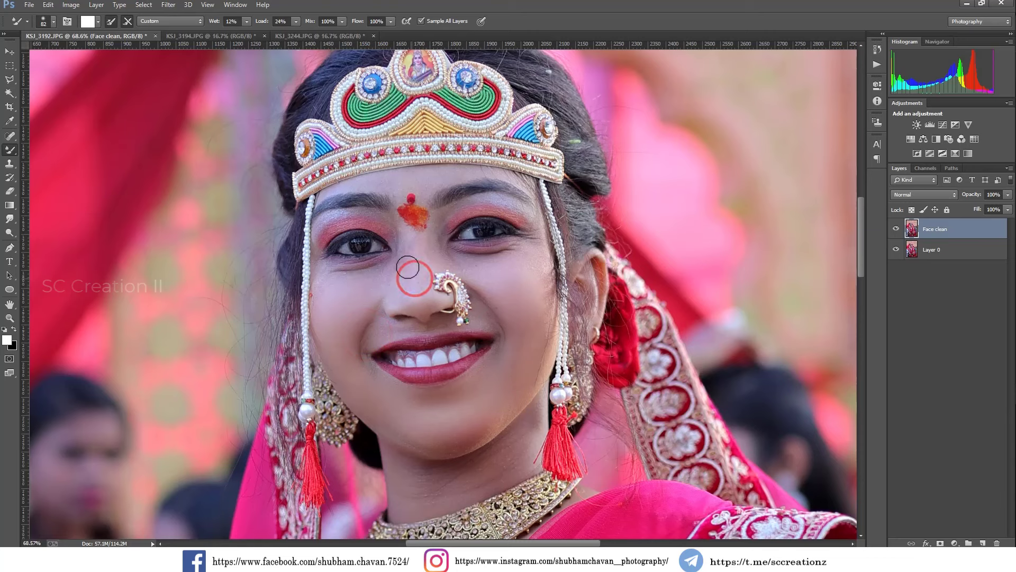
drag(422, 256, 421, 286)
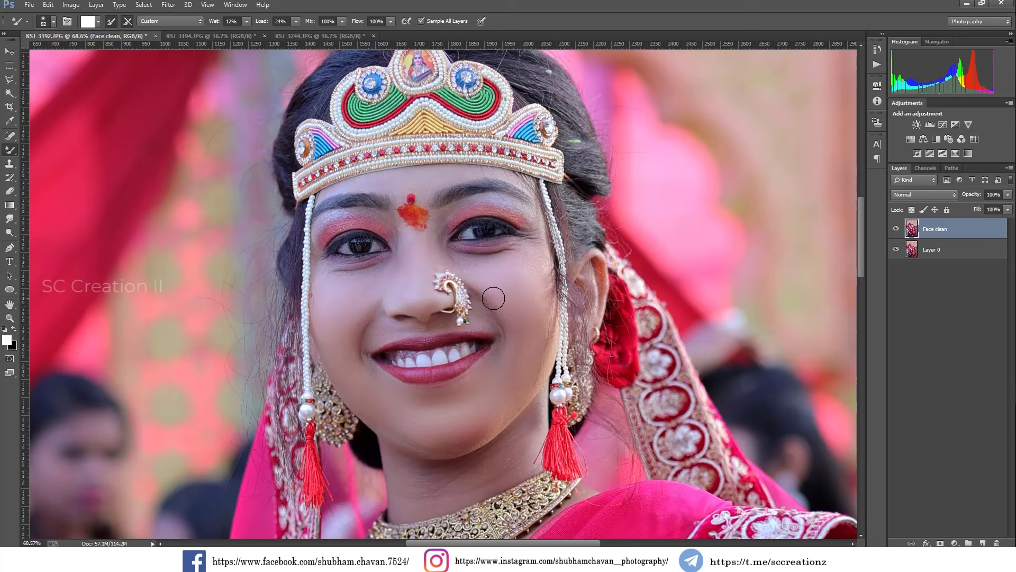
drag(532, 263, 542, 318)
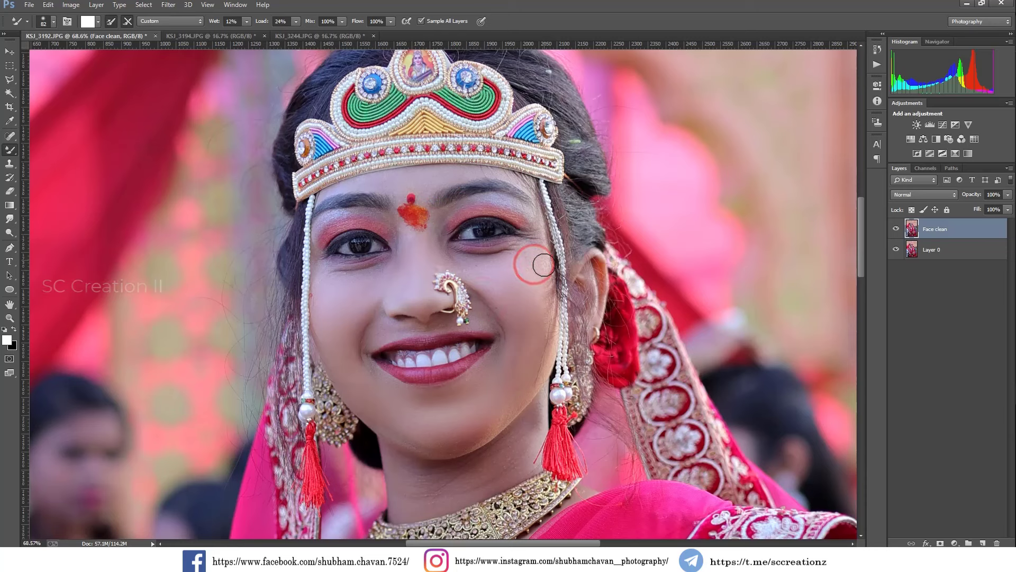
scroll(524, 360, down, 3)
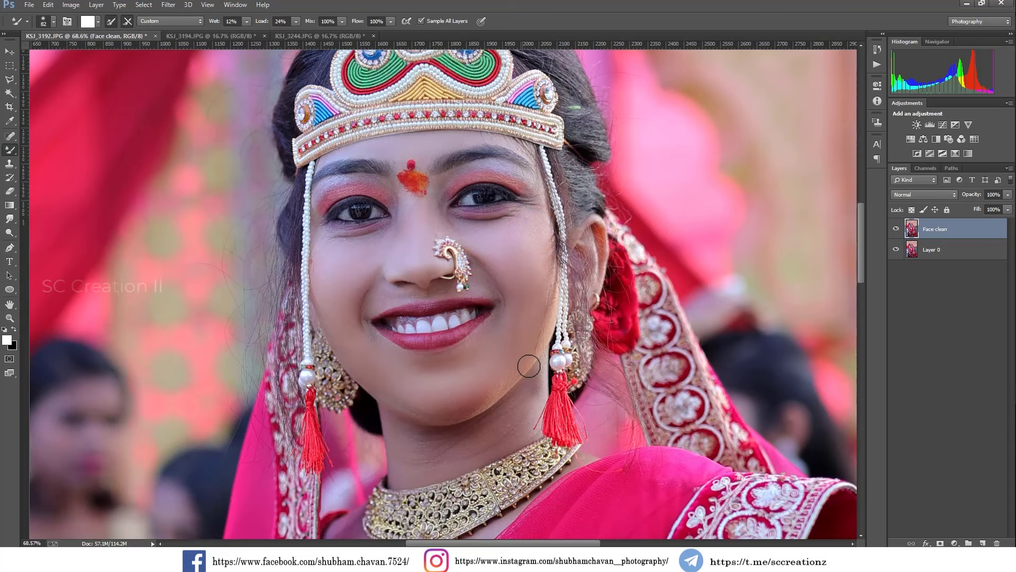
right_click(538, 349)
drag(609, 357, 614, 357)
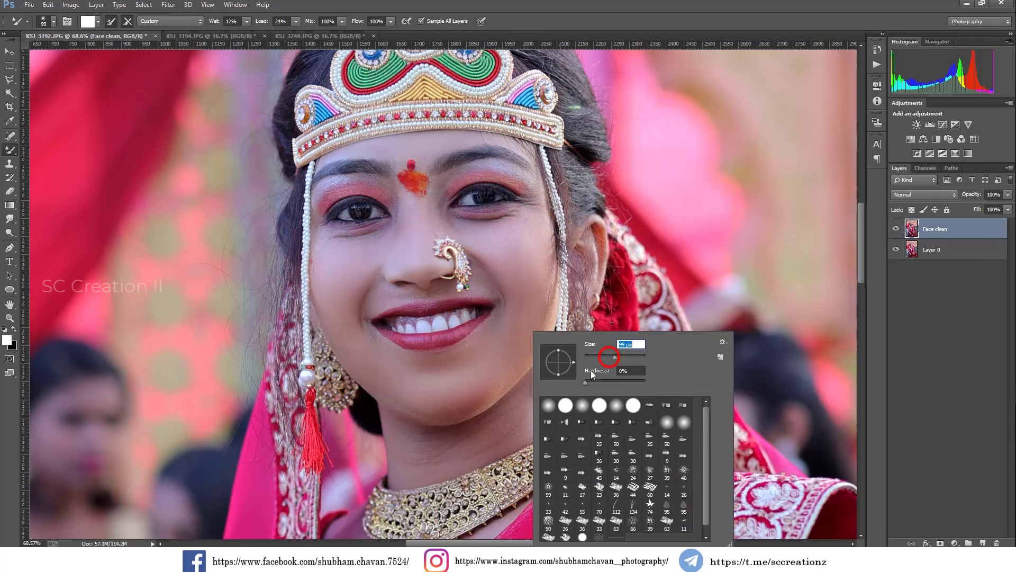
click(463, 450)
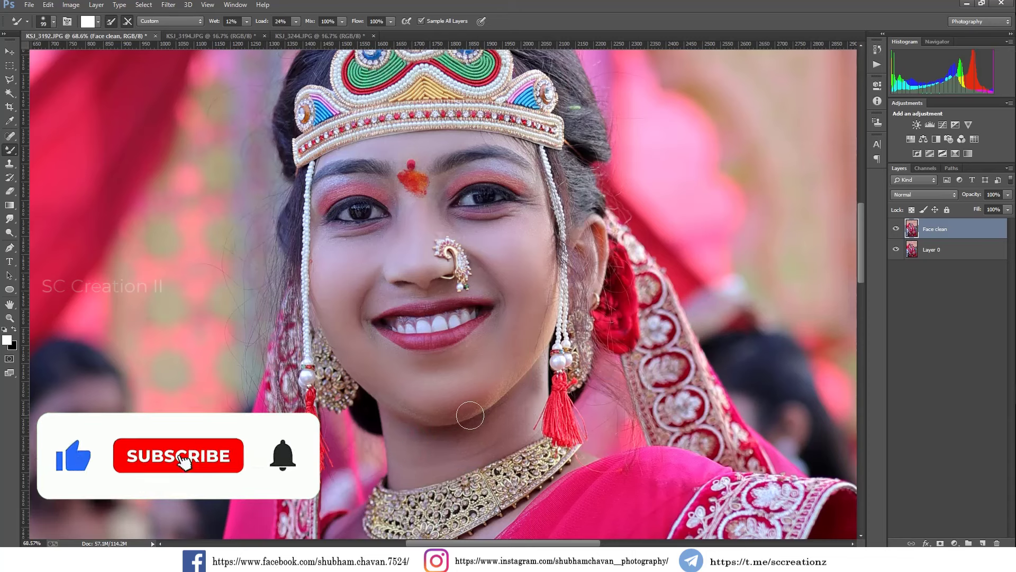
Step: Toggle the Face clean layer off and on to compare the smoothing
scroll(665, 357, up, 1)
click(894, 229)
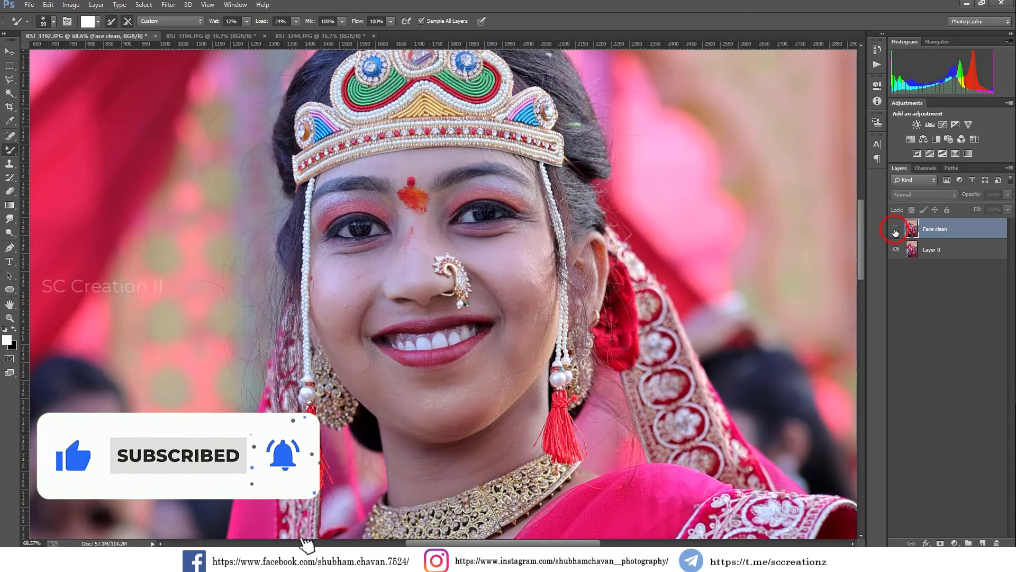
click(895, 230)
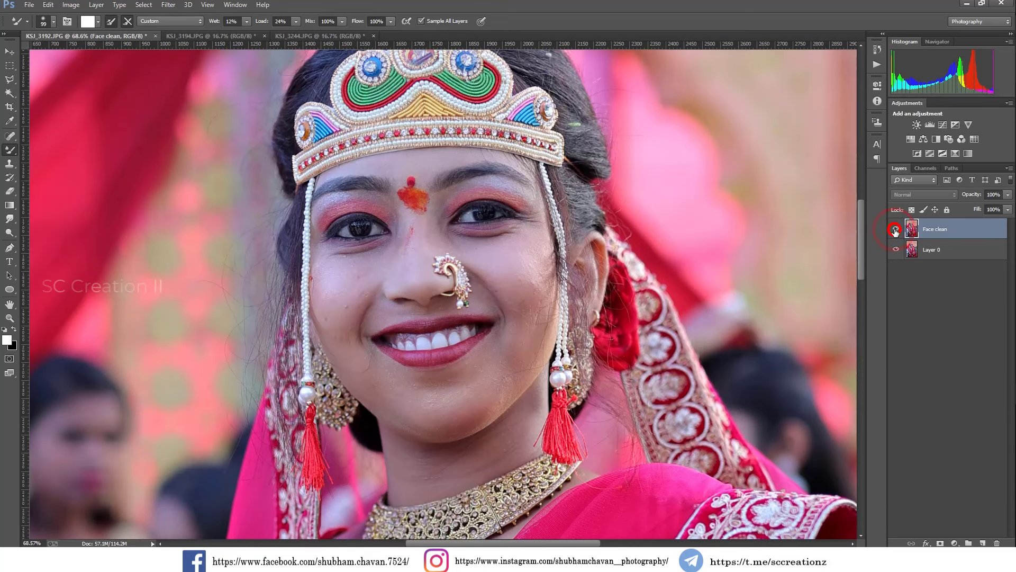
scroll(451, 242, up, 1)
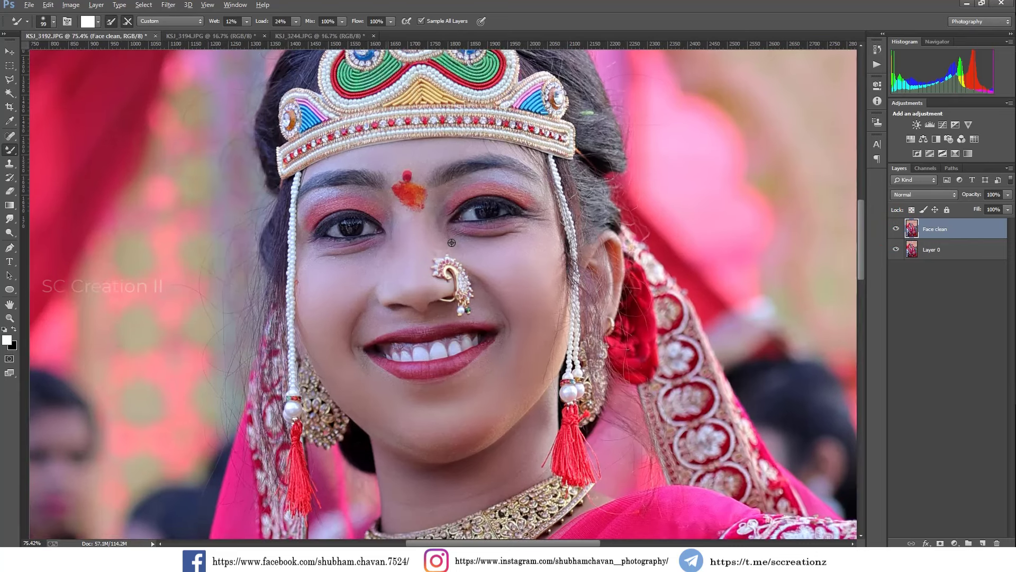
Step: Heal the small spot on the nose with the Spot Healing Brush
click(6, 139)
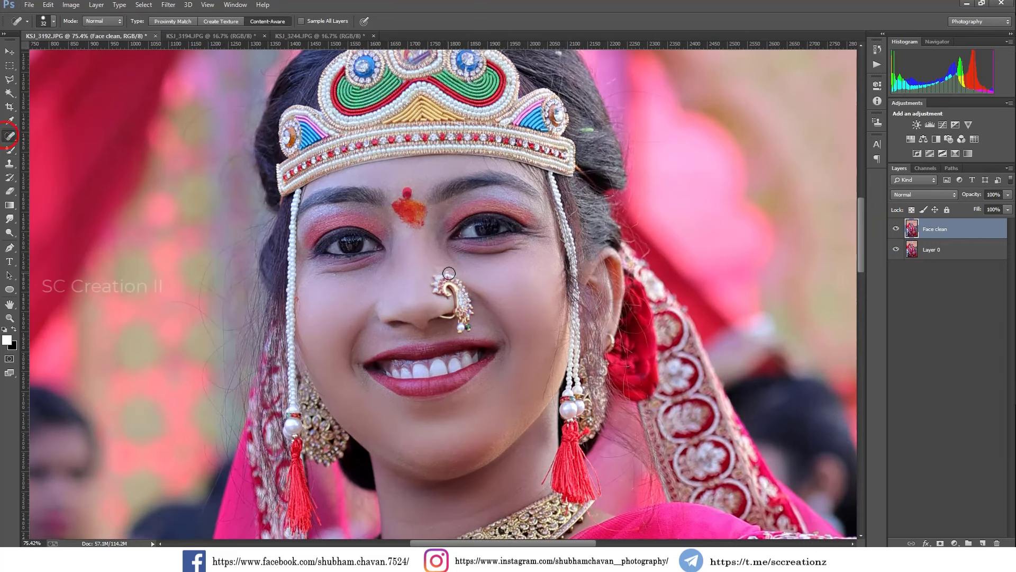
click(439, 266)
right_click(490, 279)
click(9, 151)
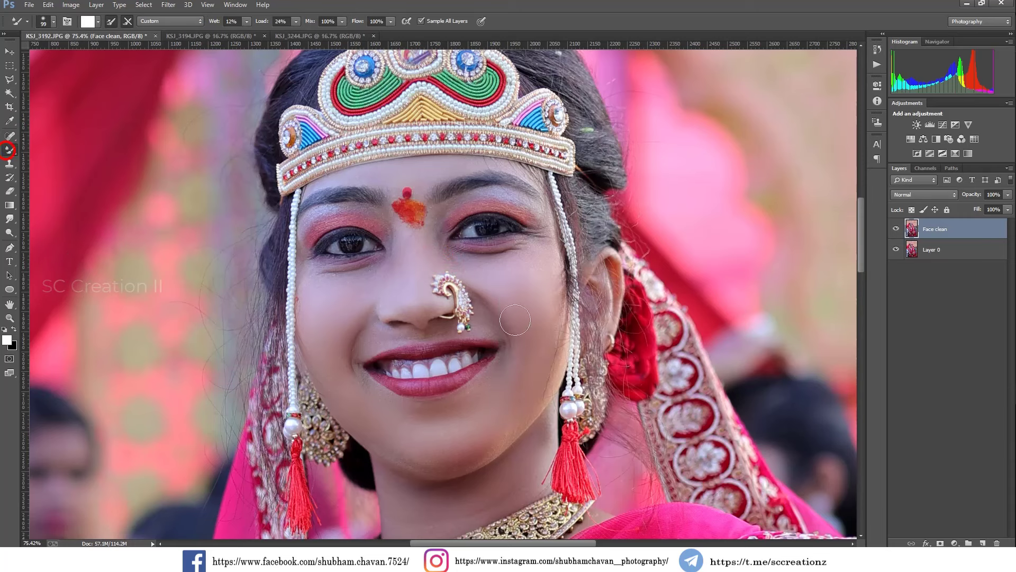
right_click(545, 317)
click(426, 270)
scroll(419, 262, down, 1)
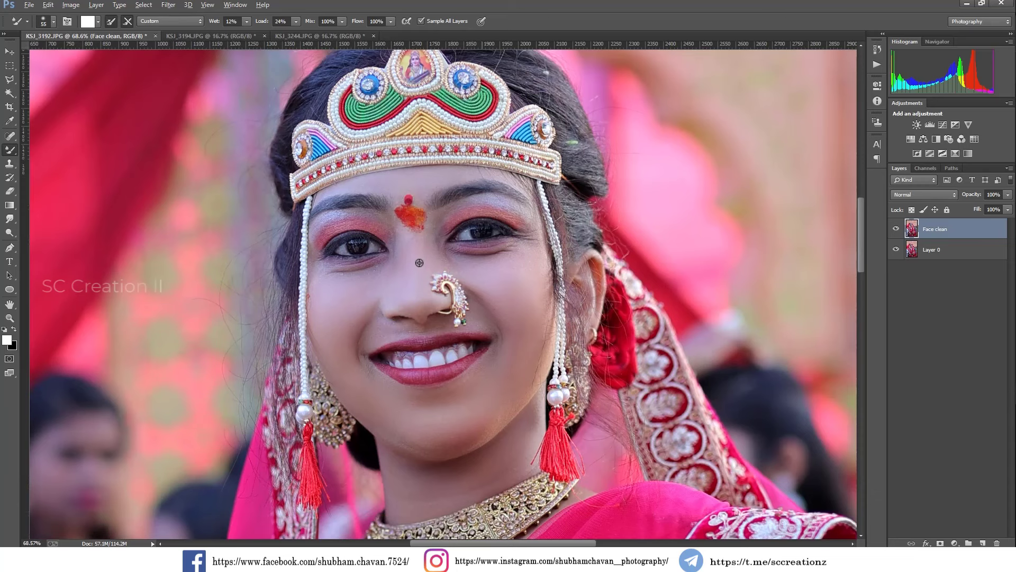
scroll(419, 261, down, 1)
scroll(420, 261, down, 1)
scroll(419, 261, down, 1)
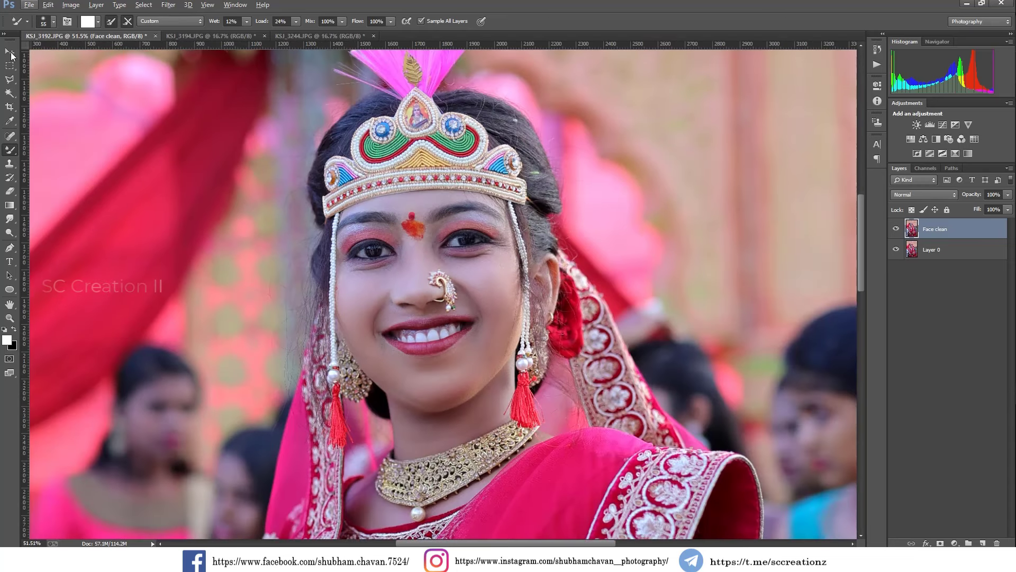
click(8, 52)
Step: Duplicate Face clean and apply a 2.2 High Pass filter to the copy
right_click(963, 241)
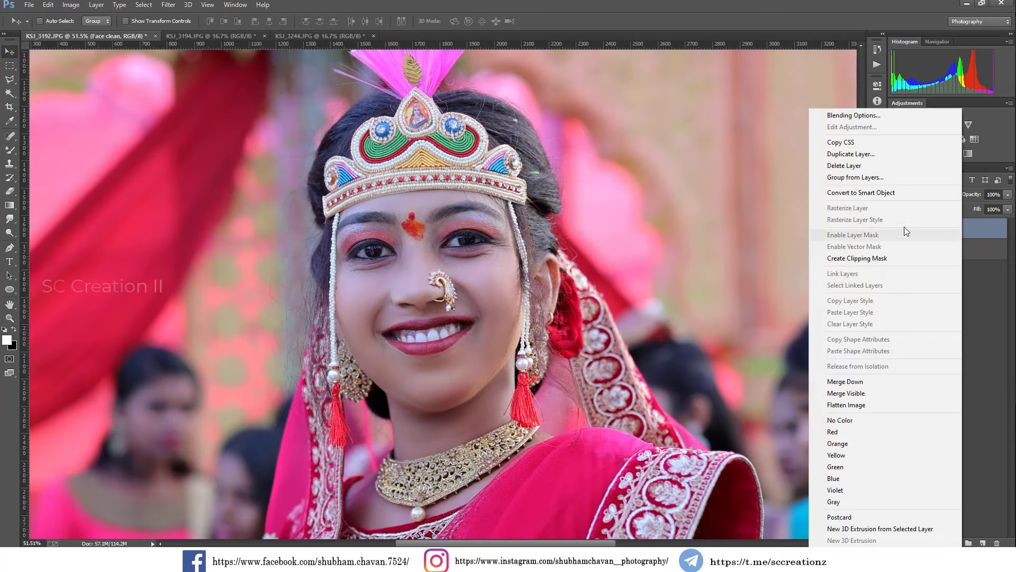
click(840, 154)
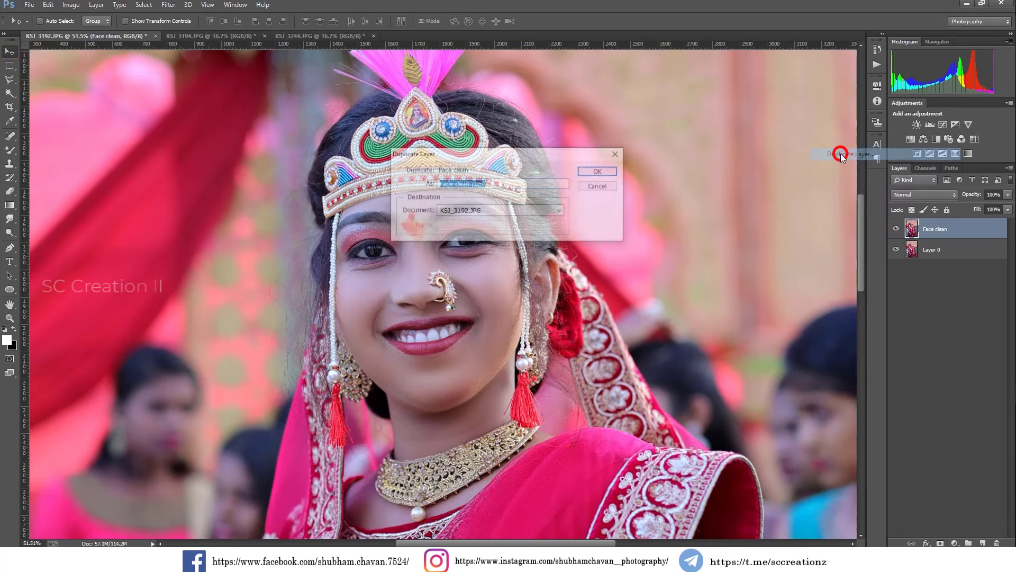
click(597, 171)
click(167, 5)
mouse_move(178, 222)
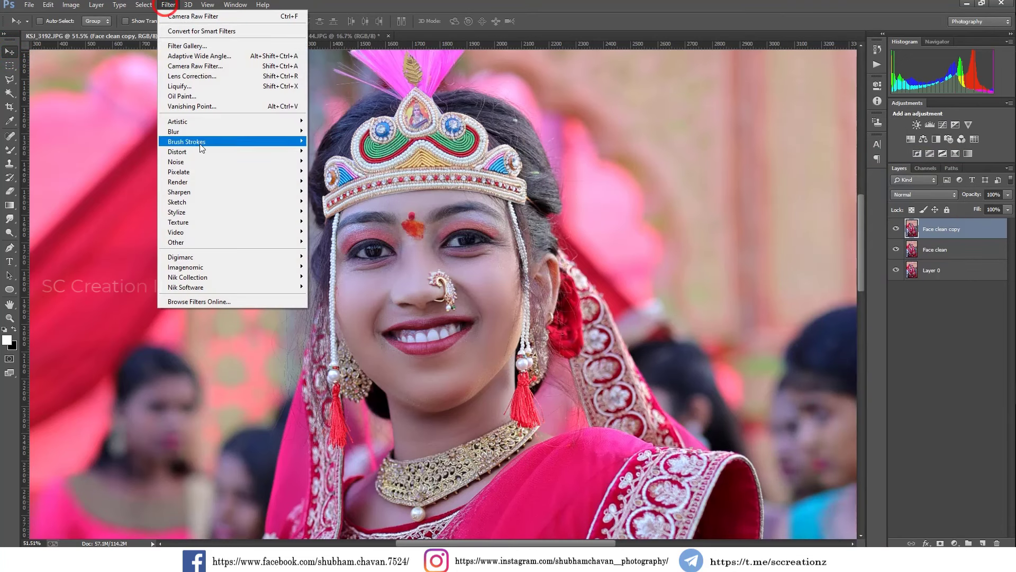
click(193, 225)
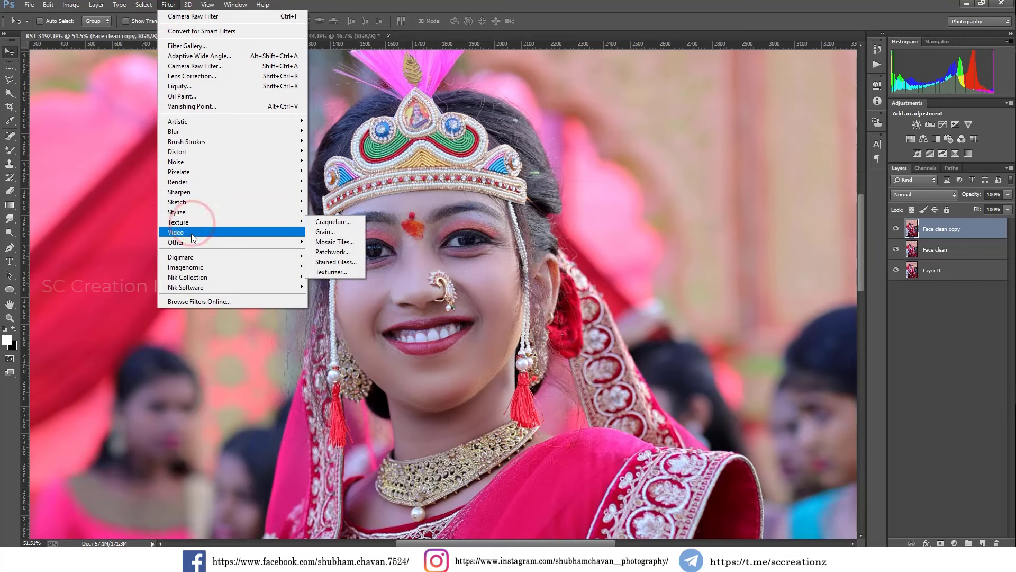
mouse_move(177, 243)
click(327, 252)
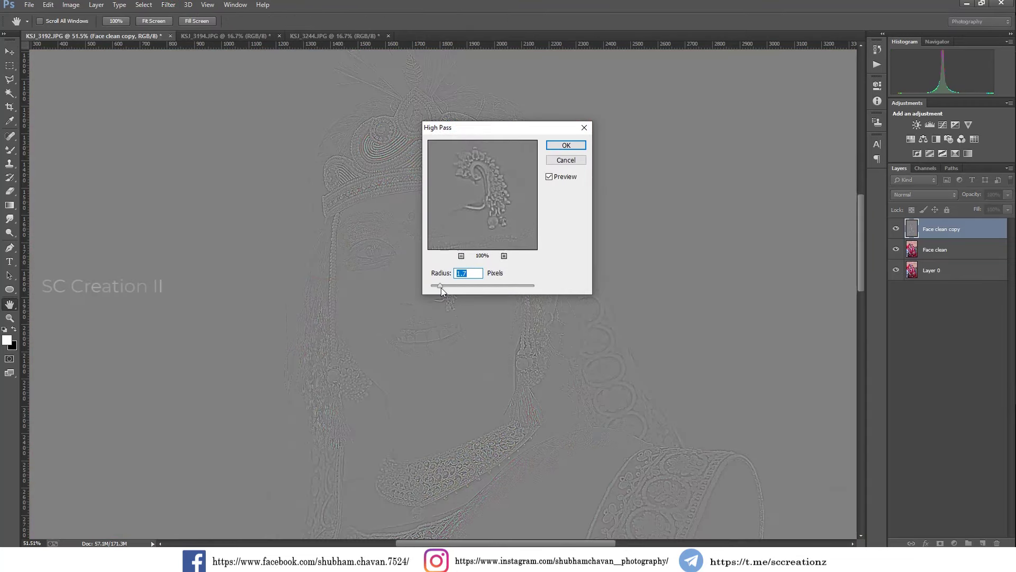
drag(440, 287, 443, 286)
click(567, 146)
Step: Set the copy's blend mode to Overlay after trying Screen and Linear Dodge (Add)
key(v)
click(930, 195)
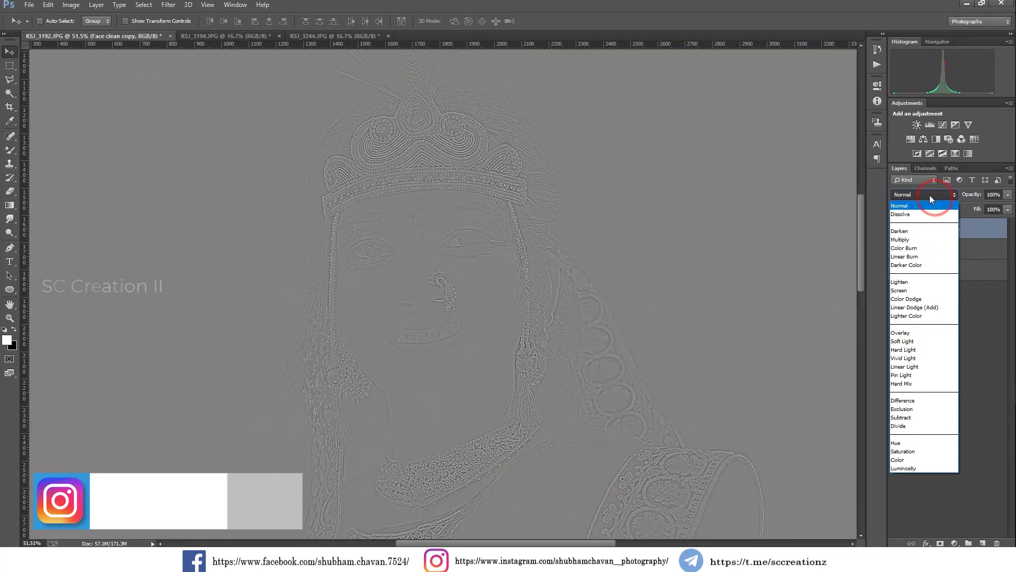
click(905, 291)
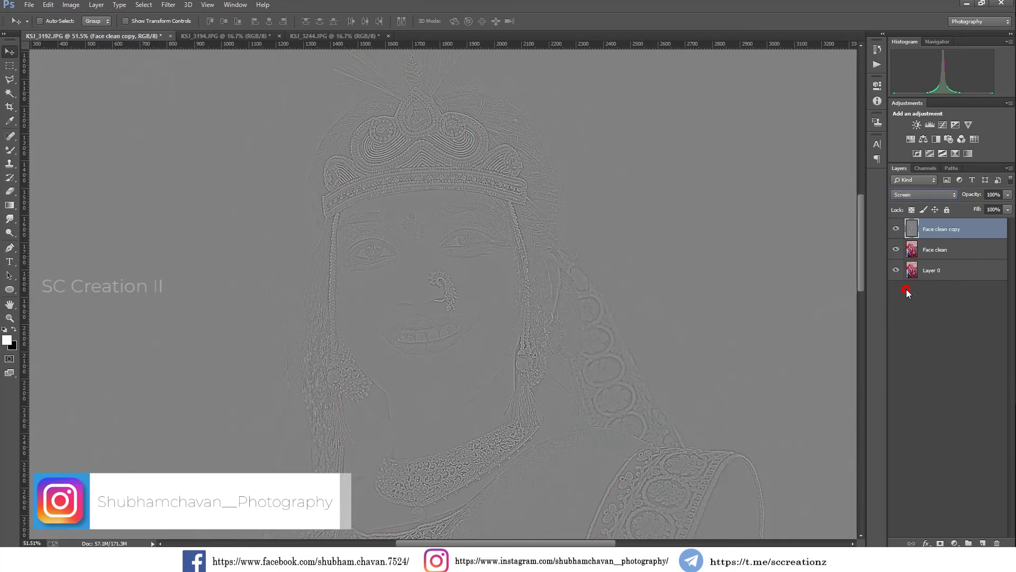
key(shift+plus)
key(shift+plus)
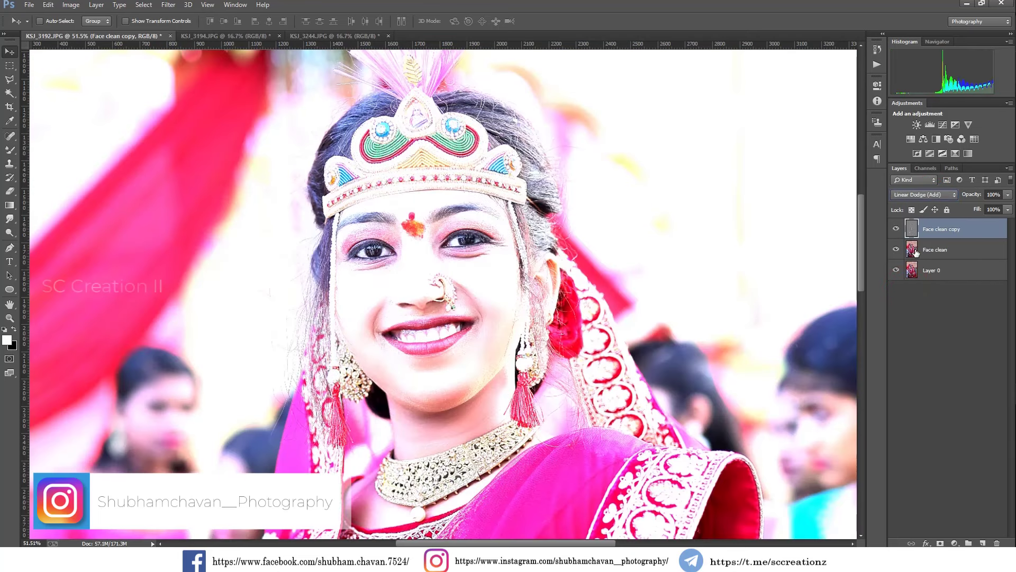
click(932, 194)
click(906, 330)
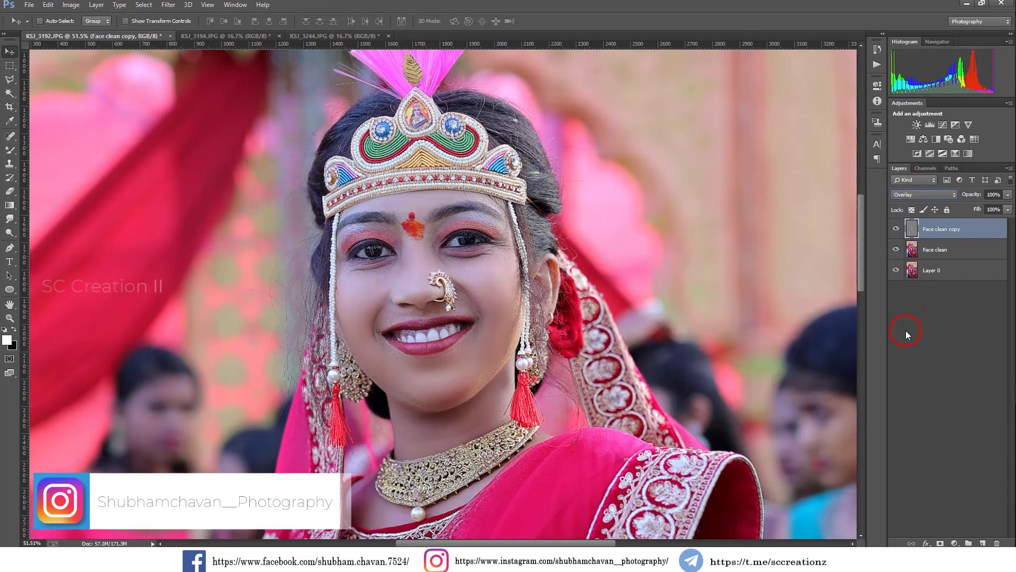
Step: Toggle the sharpening copy and Face clean layers to compare the skin
click(895, 229)
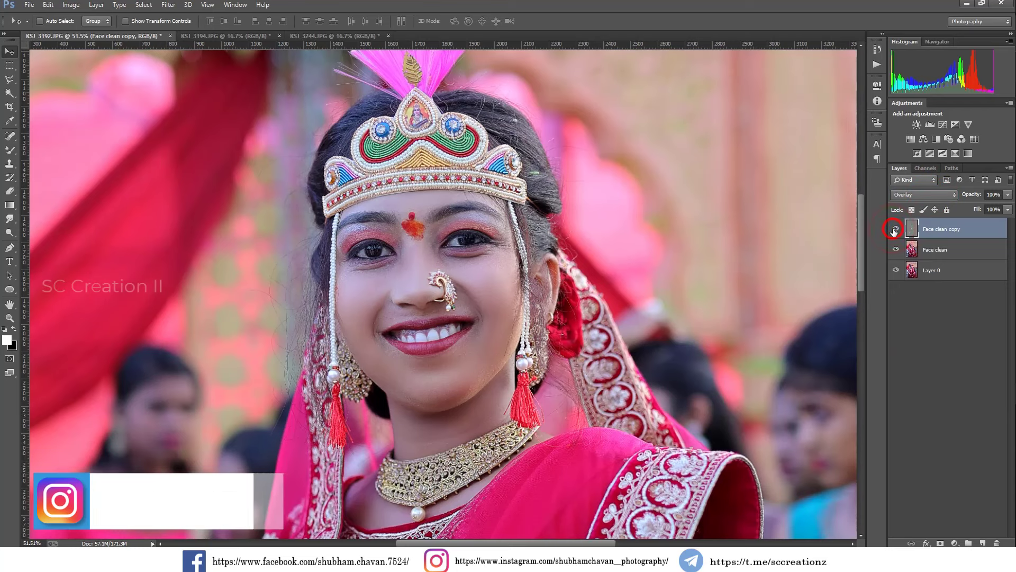
click(894, 230)
click(894, 230)
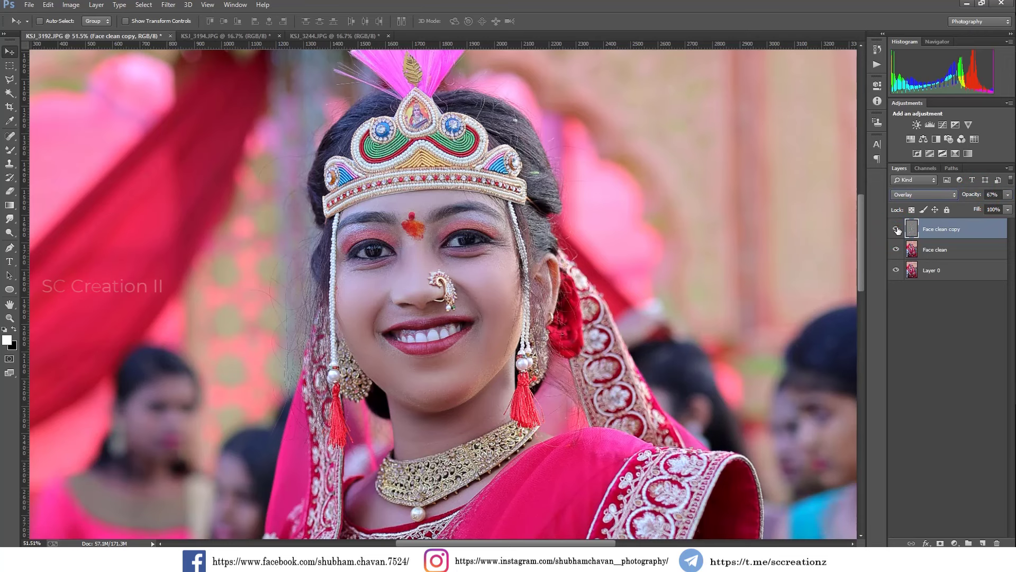
click(896, 229)
scroll(584, 241, up, 1)
scroll(717, 286, up, 1)
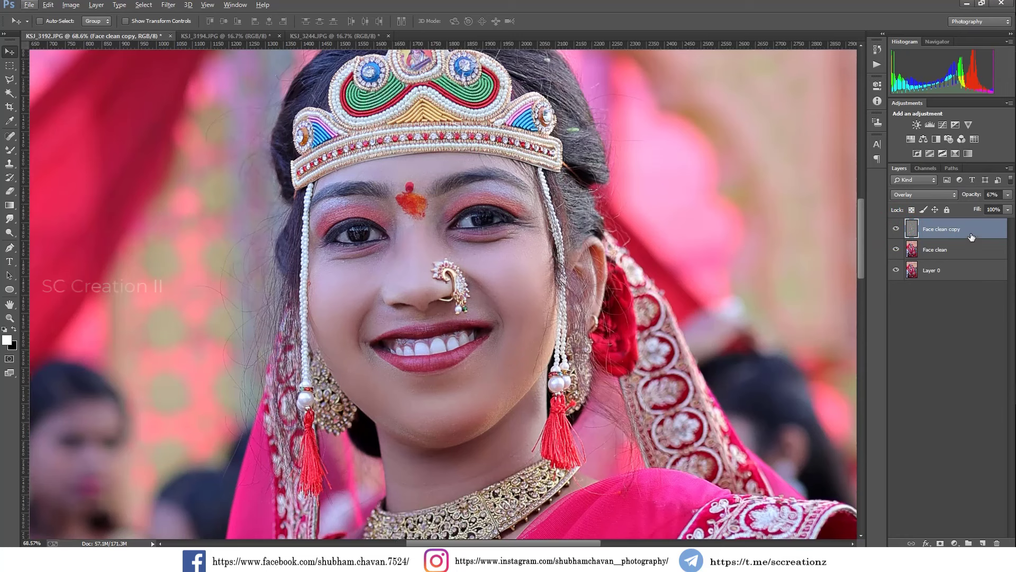
click(896, 230)
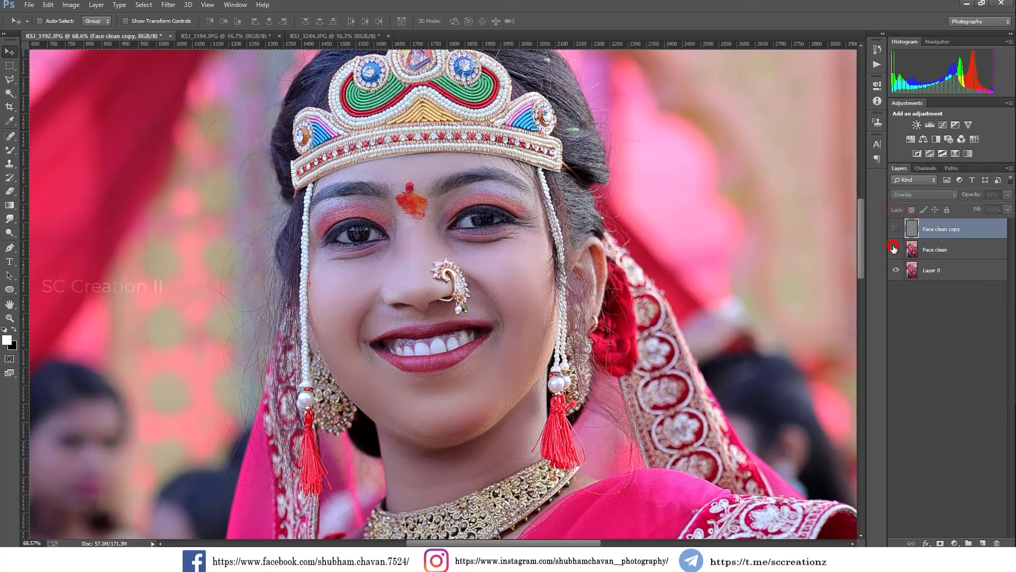
click(893, 248)
click(896, 228)
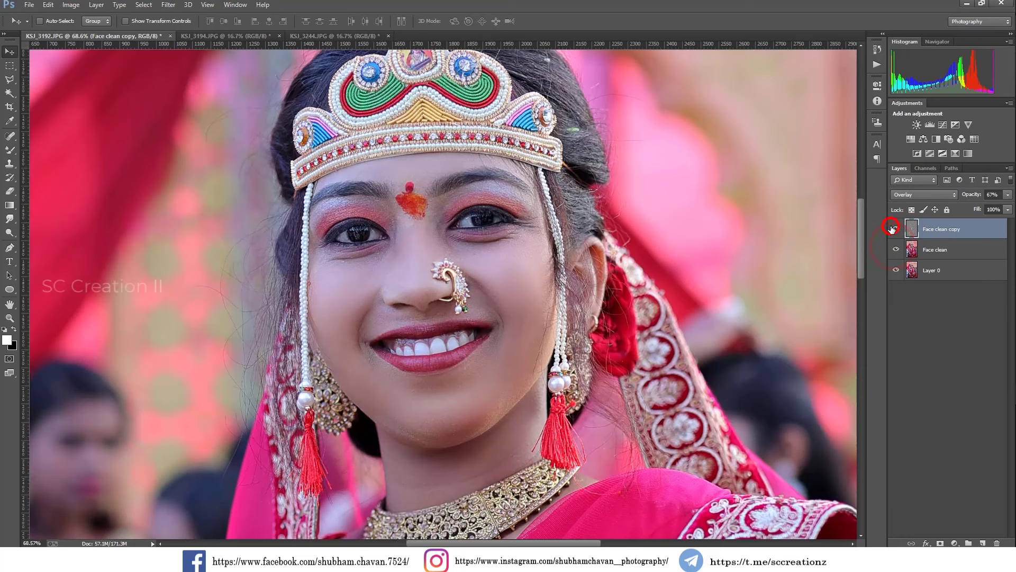
Step: Merge the Face clean copy down into Face clean
scroll(586, 252, down, 1)
scroll(587, 252, down, 1)
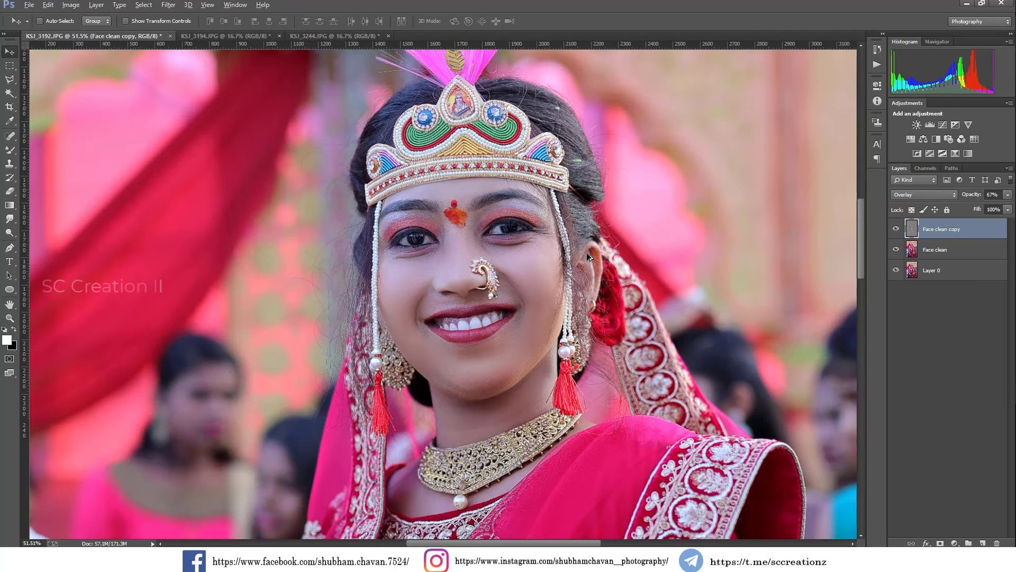
scroll(586, 252, down, 1)
scroll(586, 253, down, 1)
scroll(586, 253, down, 1)
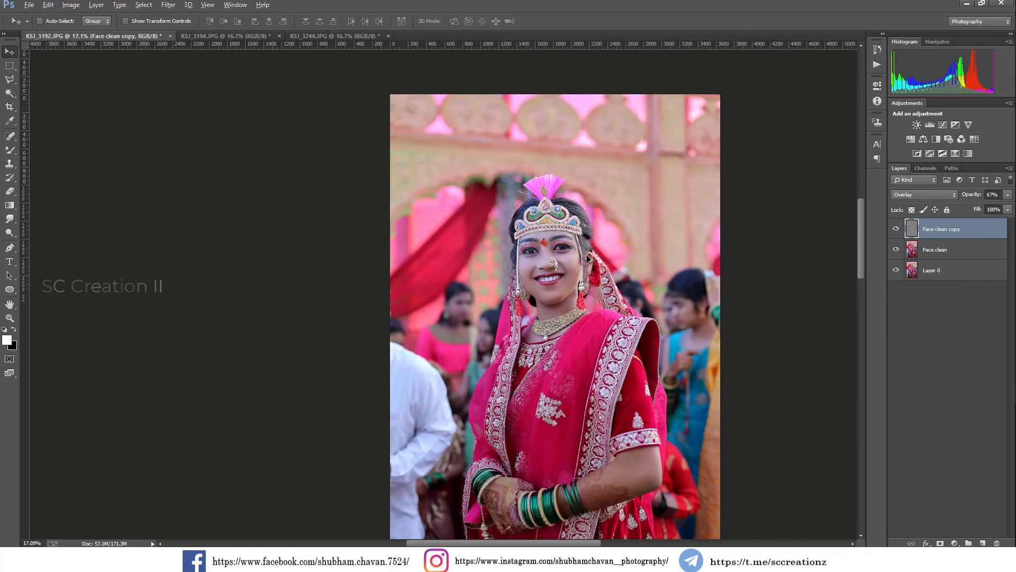
scroll(587, 253, down, 1)
right_click(964, 232)
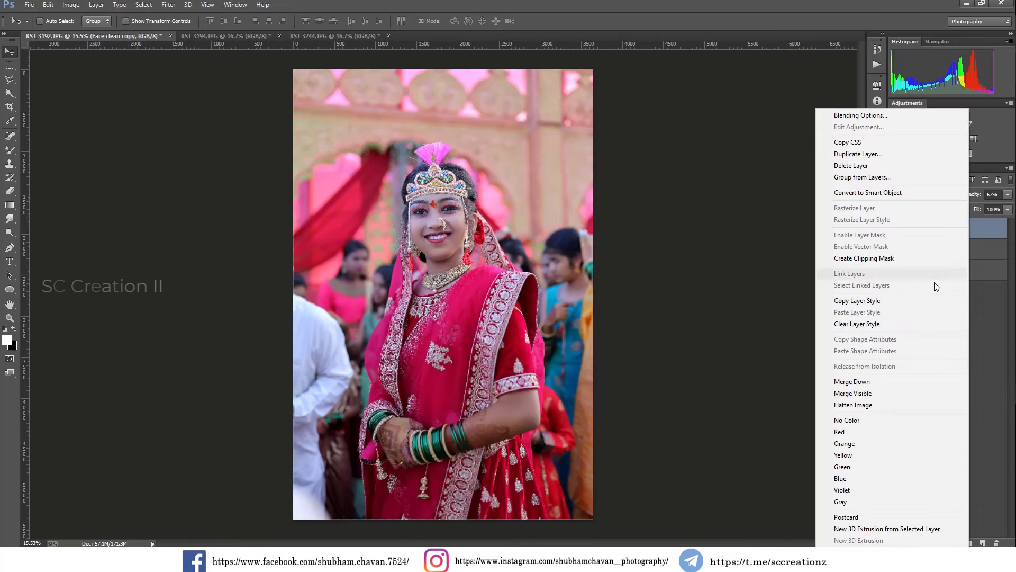
click(864, 383)
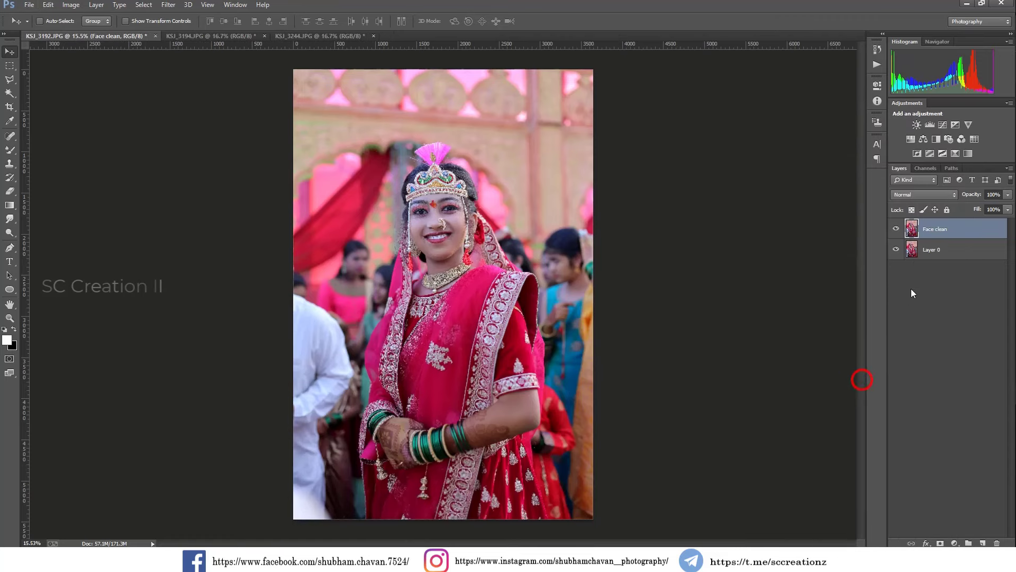
Step: Duplicate Face clean as a new layer named 'Color grading'
right_click(961, 230)
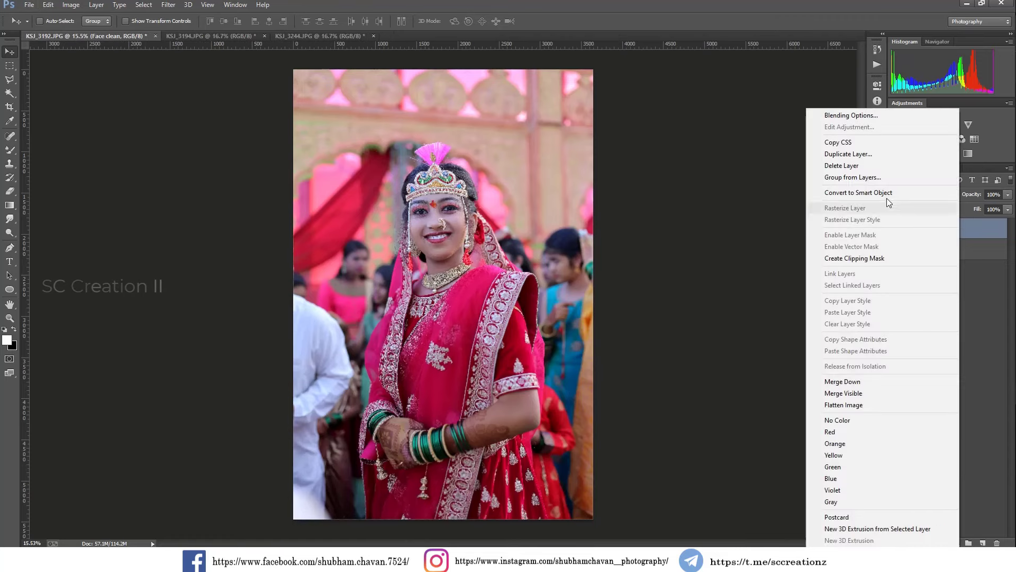
click(845, 155)
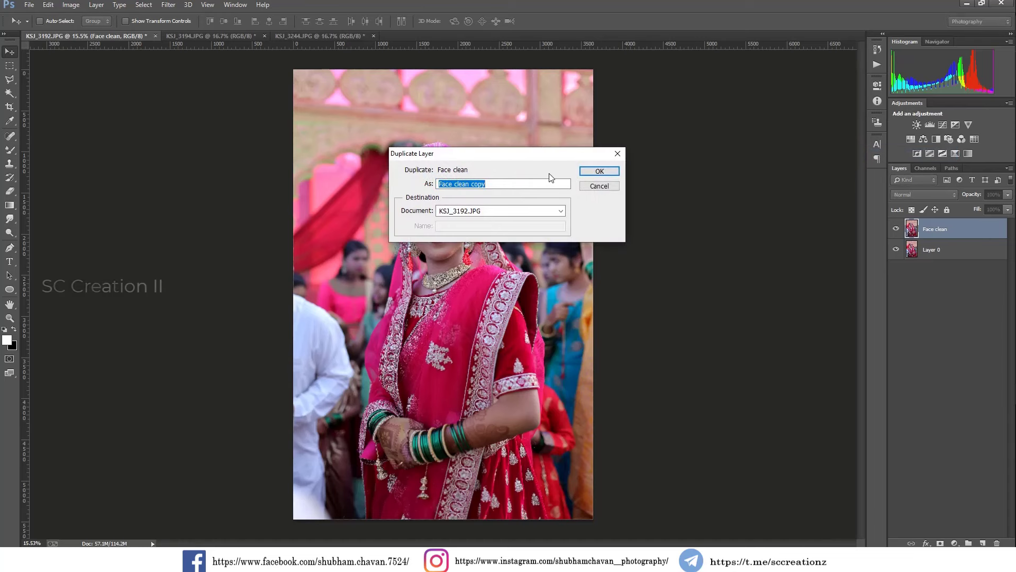
text(Color grading)
key(Return)
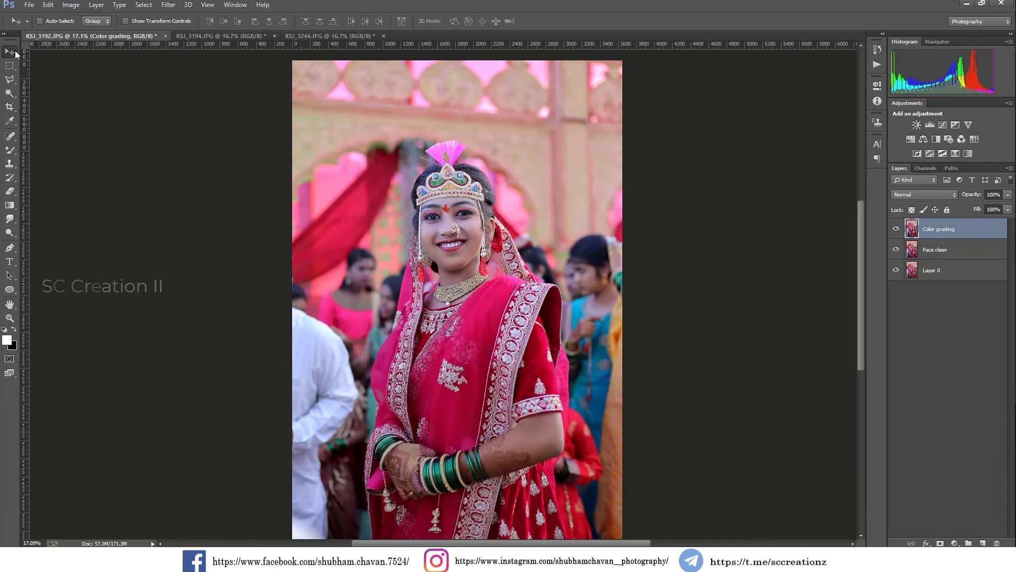
Step: Open the Camera Raw Filter on the Color grading layer
scroll(433, 174, up, 1)
click(169, 5)
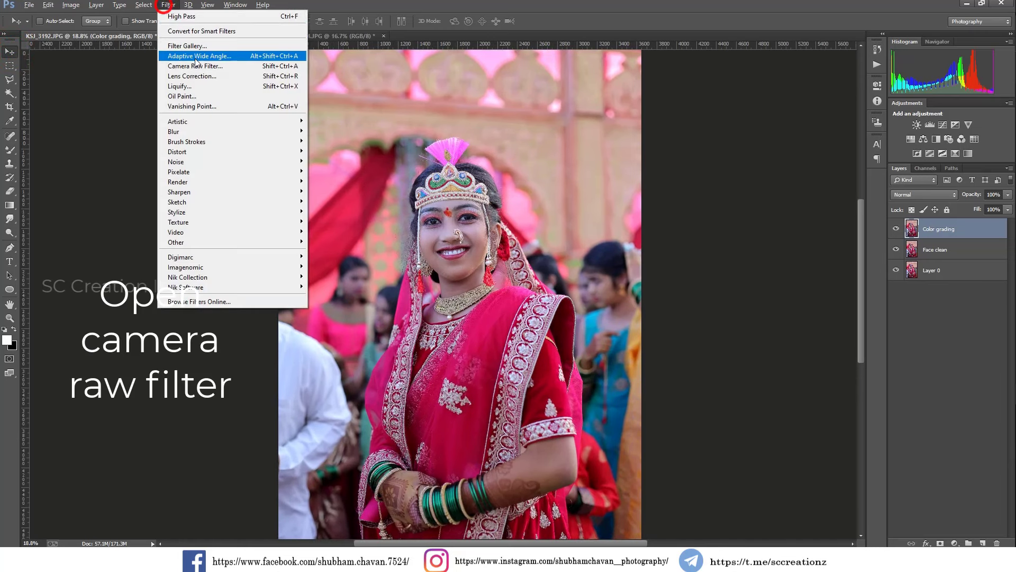
click(197, 64)
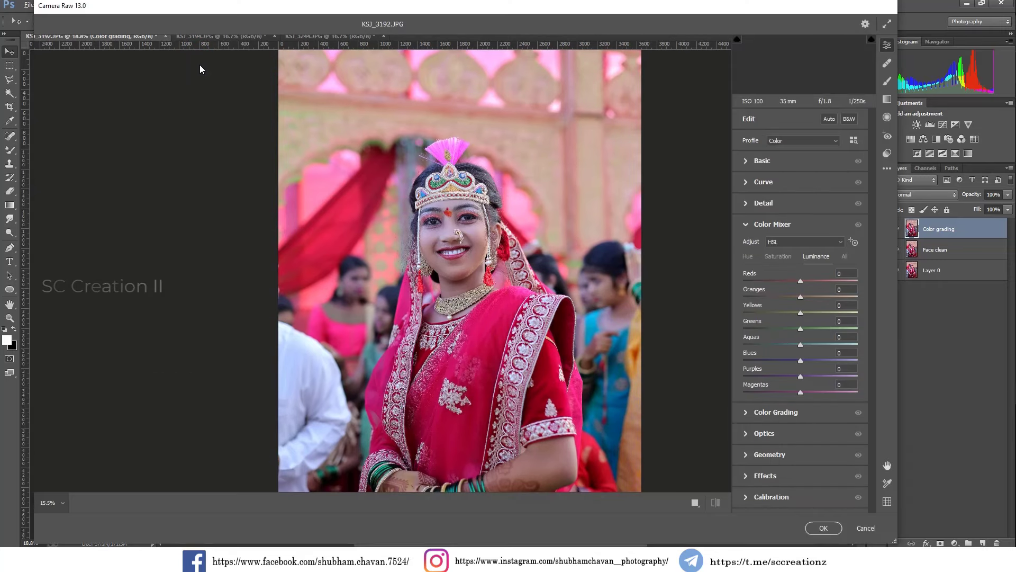
Step: Set Temperature +15, Contrast -10, Highlights -48 and Shadows +24 in the Basic panel
click(380, 199)
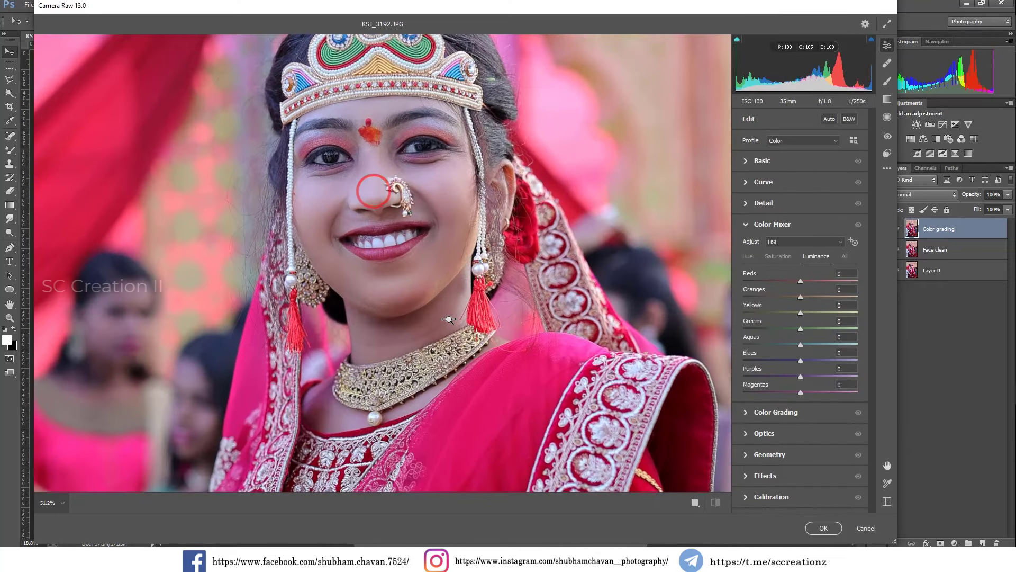
click(409, 237)
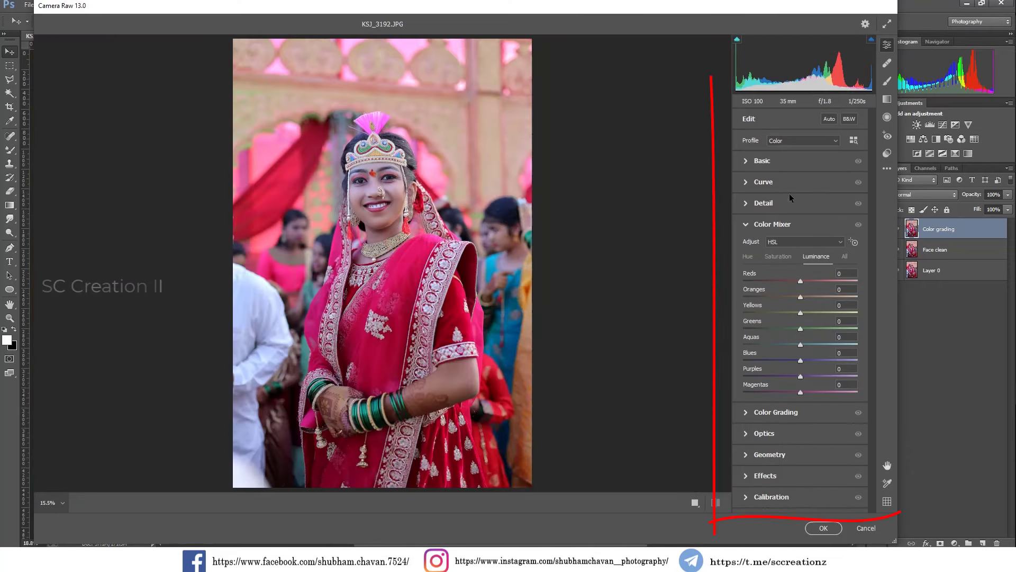
click(759, 161)
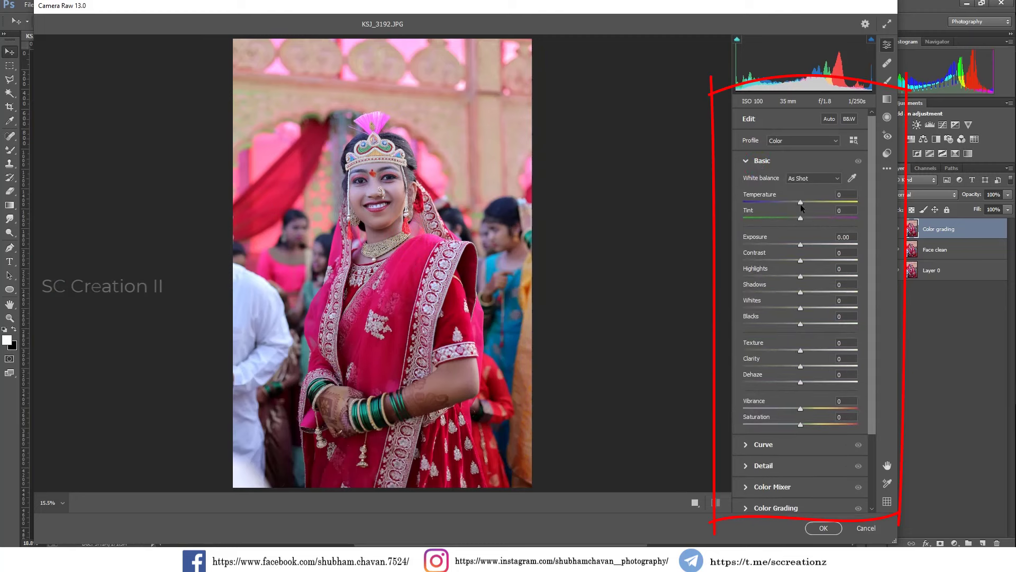
drag(800, 203, 808, 206)
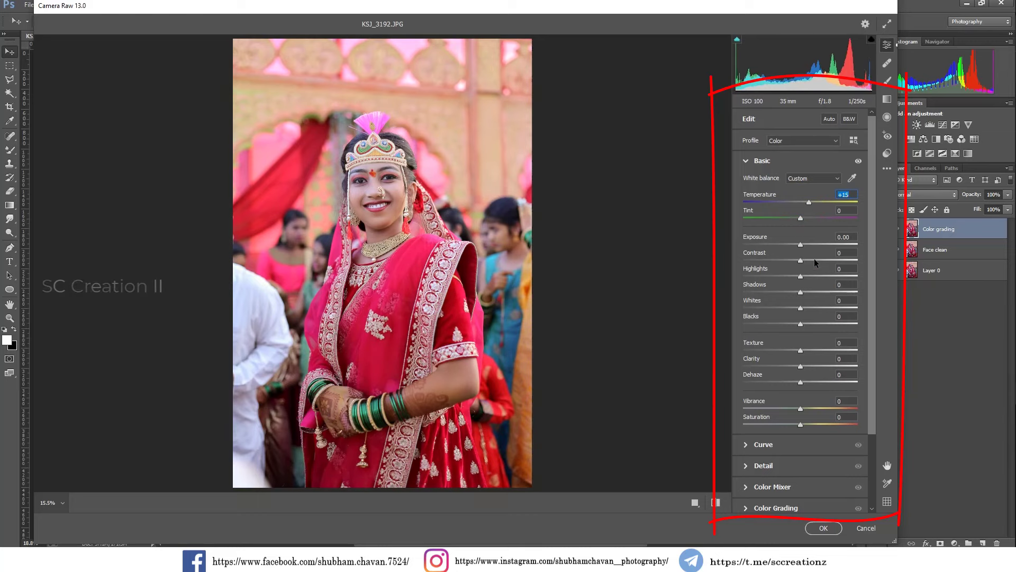
drag(800, 260, 789, 264)
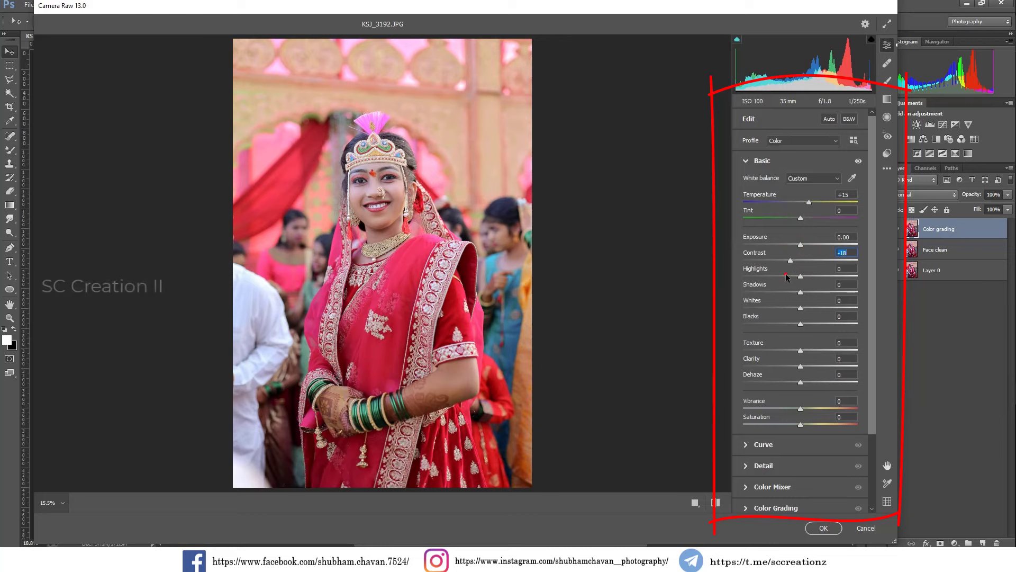
mouse_move(786, 276)
mouse_down()
mouse_move(772, 276)
mouse_move(814, 291)
mouse_up()
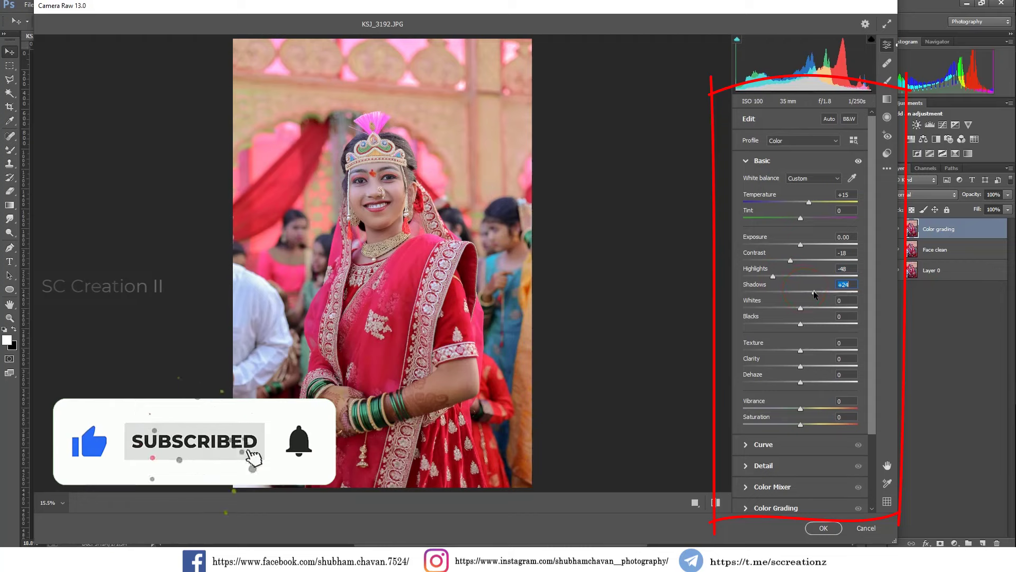
Step: Set Whites -27, Blacks -45, Clarity +17, Dehaze +15, Vibrance +21 and Saturation -13
drag(800, 308, 785, 309)
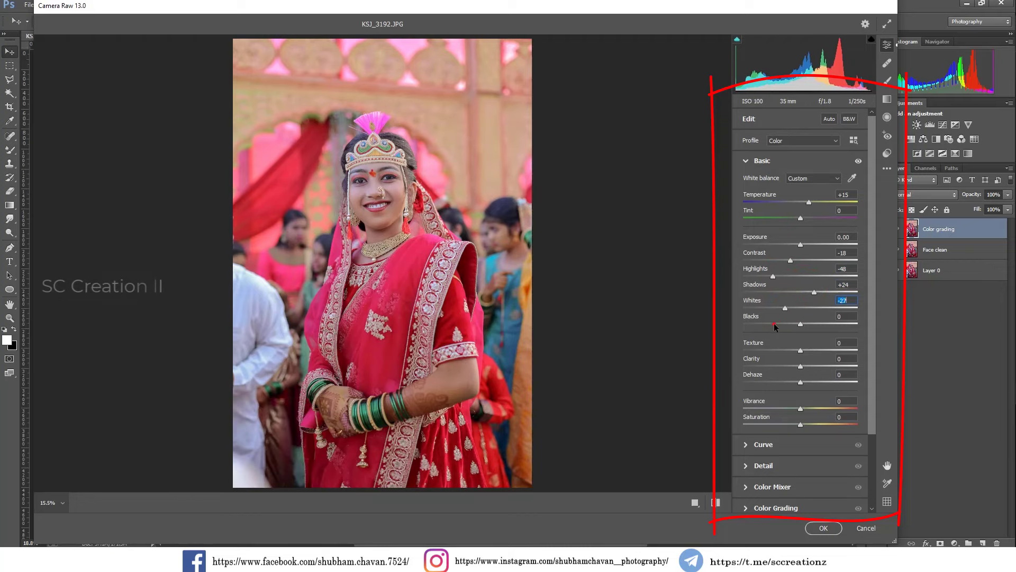
click(774, 324)
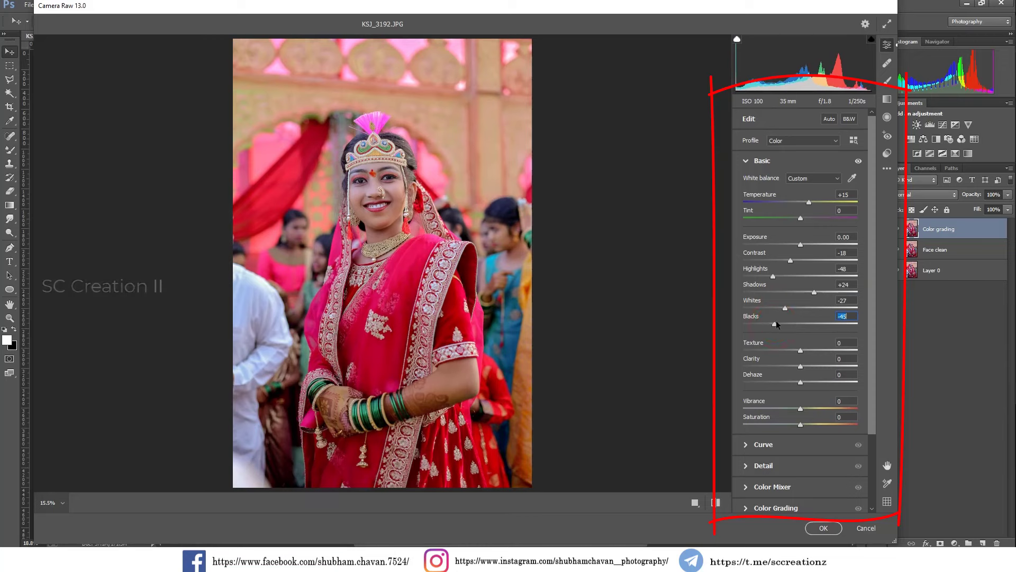
drag(791, 264, 794, 263)
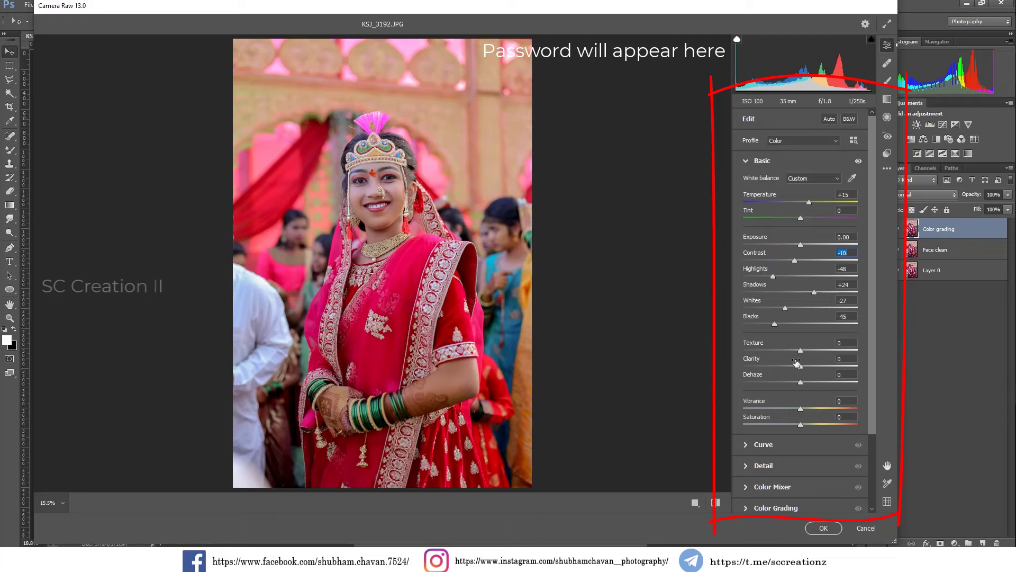
drag(801, 367, 808, 368)
mouse_move(802, 381)
mouse_down()
mouse_move(813, 383)
mouse_move(814, 410)
mouse_up()
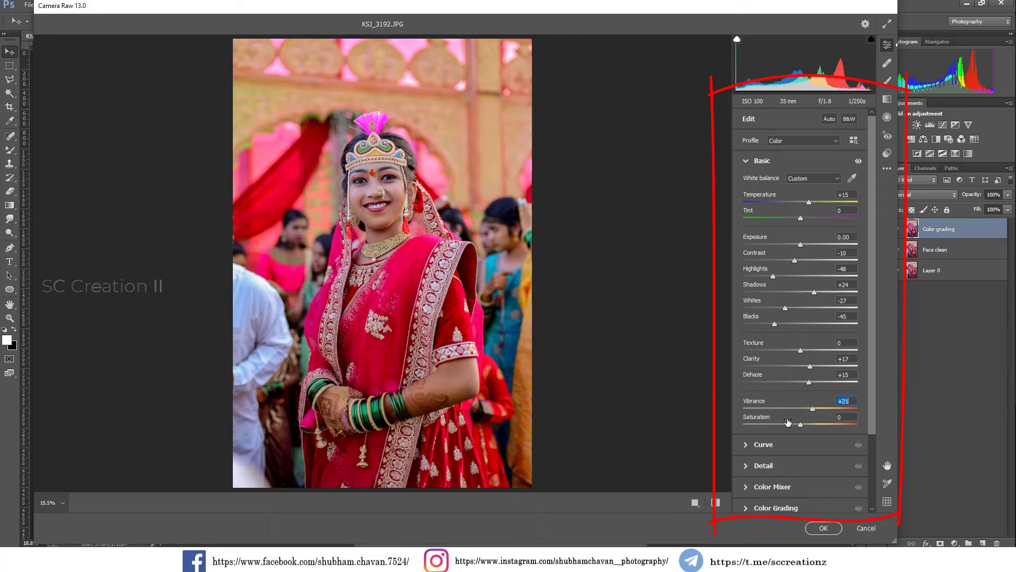
drag(788, 427, 794, 426)
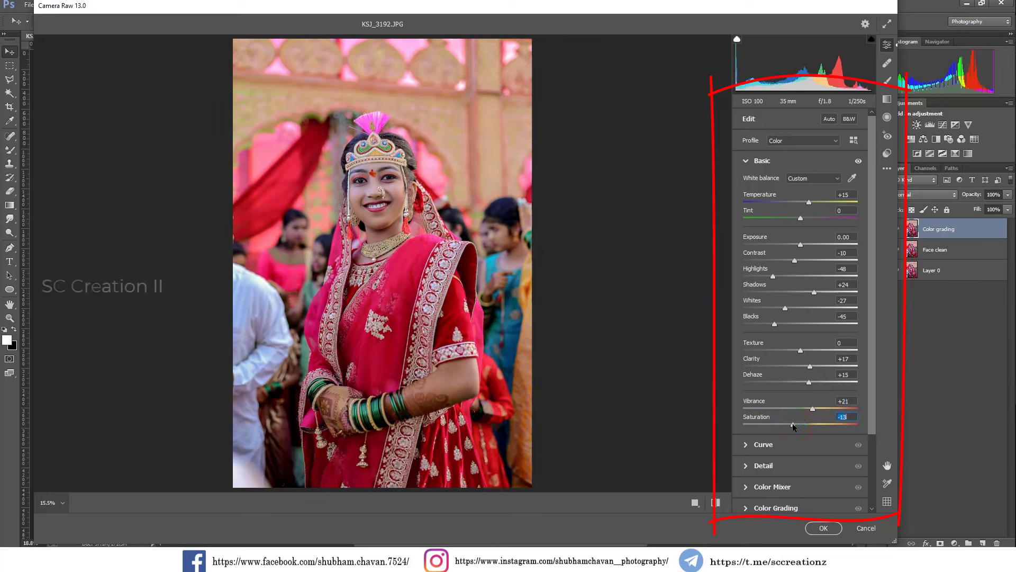
Step: Raise the parametric curve tones, then lower the white point and lift the black point on the Point Curve
click(761, 445)
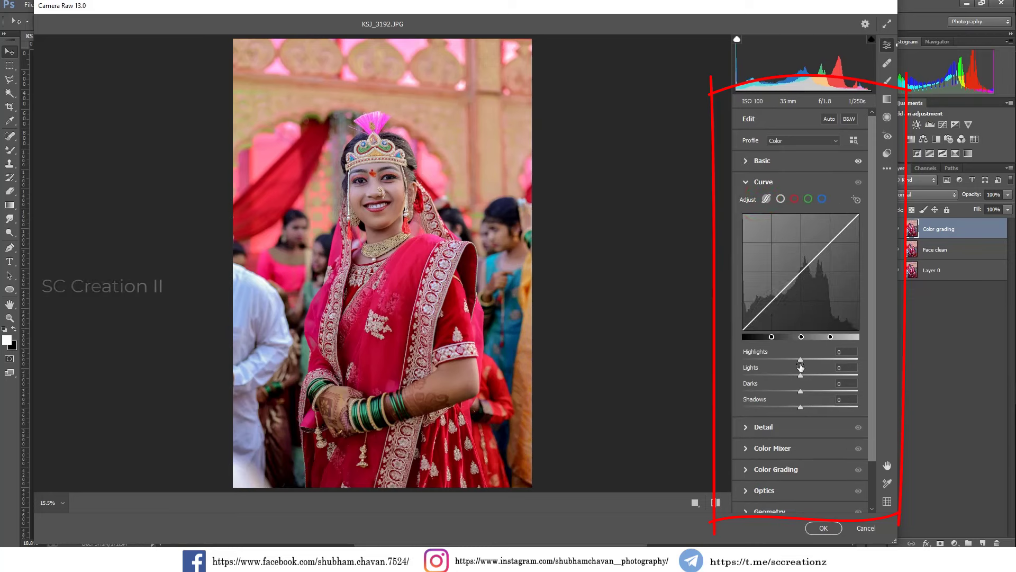
mouse_move(799, 363)
mouse_down()
mouse_move(815, 362)
mouse_move(804, 376)
mouse_move(808, 407)
mouse_up()
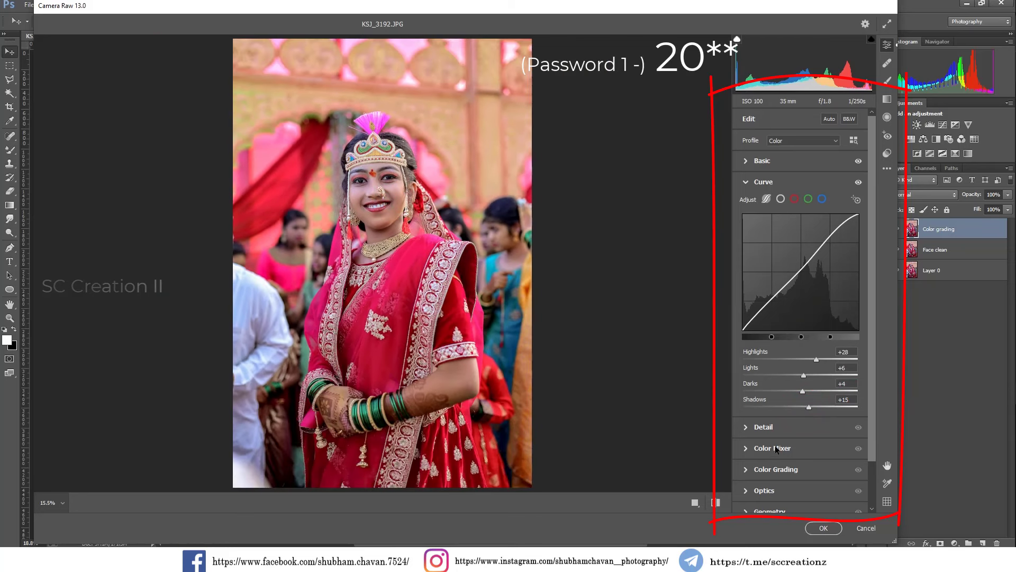
click(782, 200)
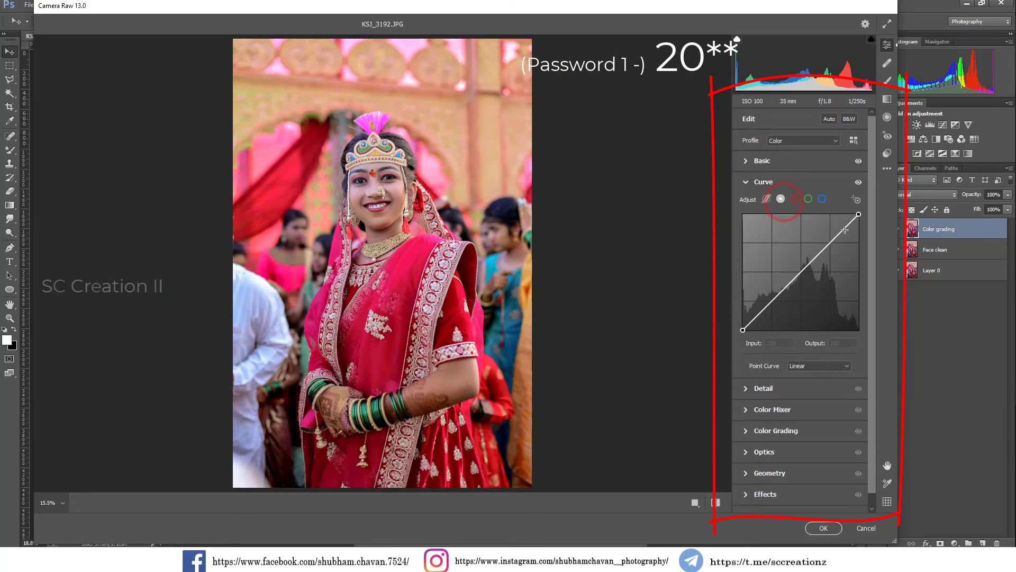
mouse_move(858, 214)
mouse_down()
mouse_move(861, 226)
mouse_move(830, 242)
mouse_up()
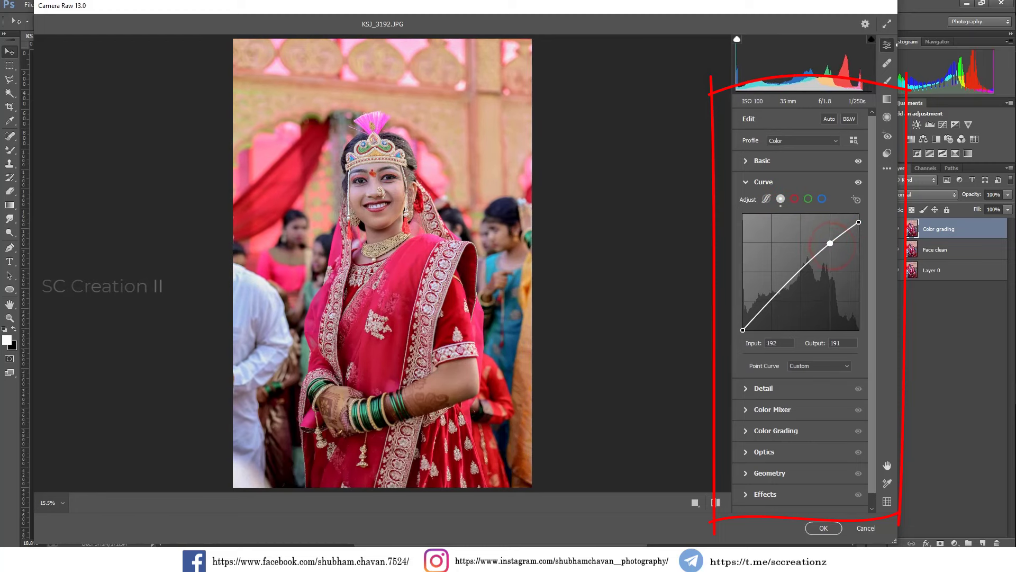
click(772, 301)
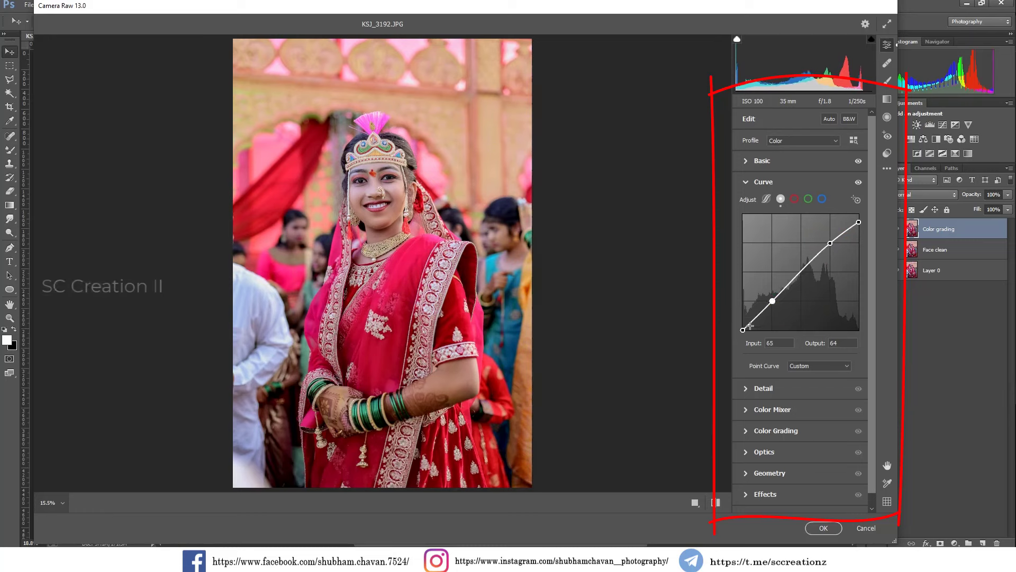
drag(742, 330, 742, 325)
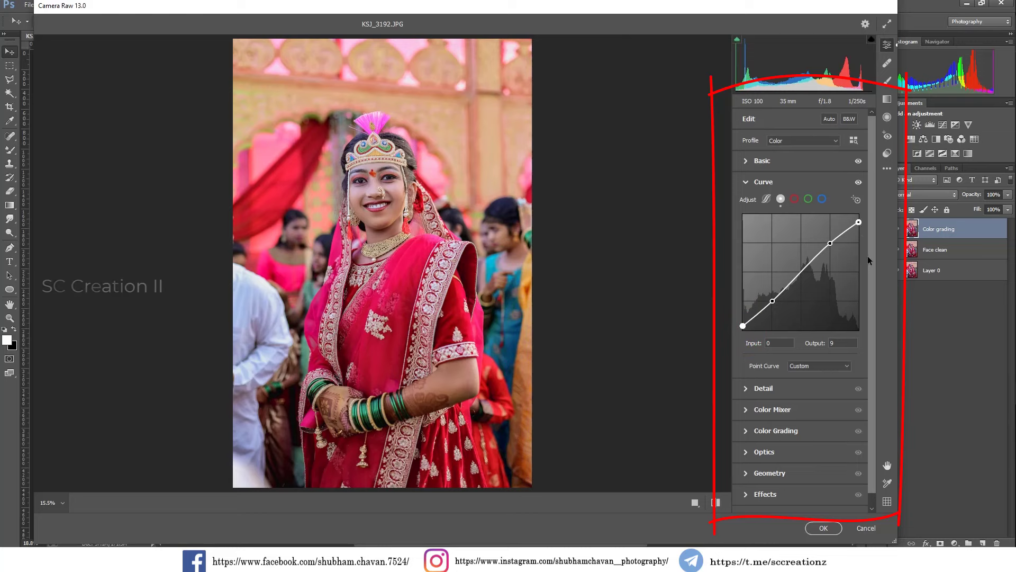
Step: In the Detail panel set Noise Reduction 22 and Color Noise Reduction 10, checking at zoom
click(763, 182)
click(754, 204)
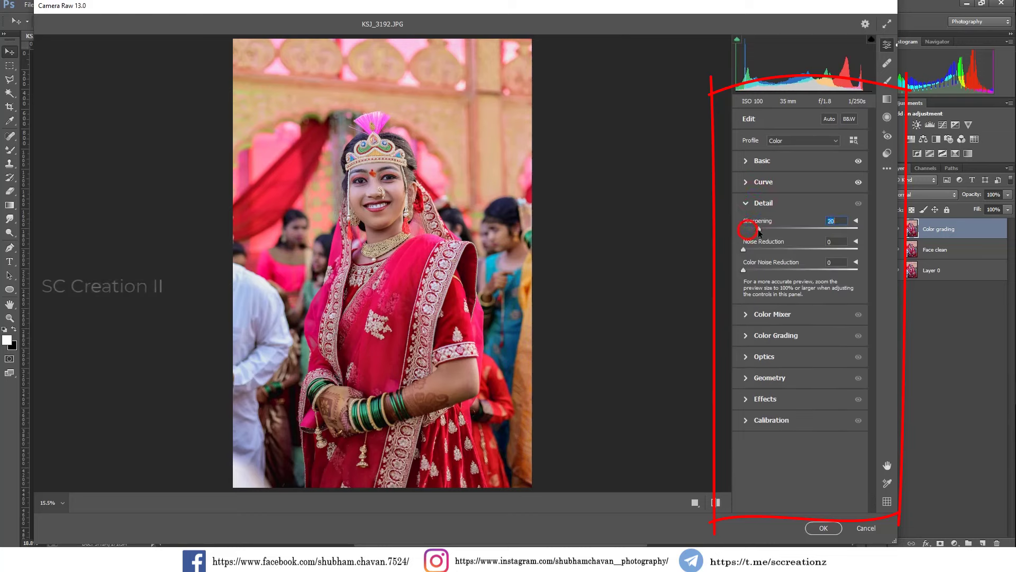
click(406, 213)
click(768, 249)
click(754, 270)
click(377, 192)
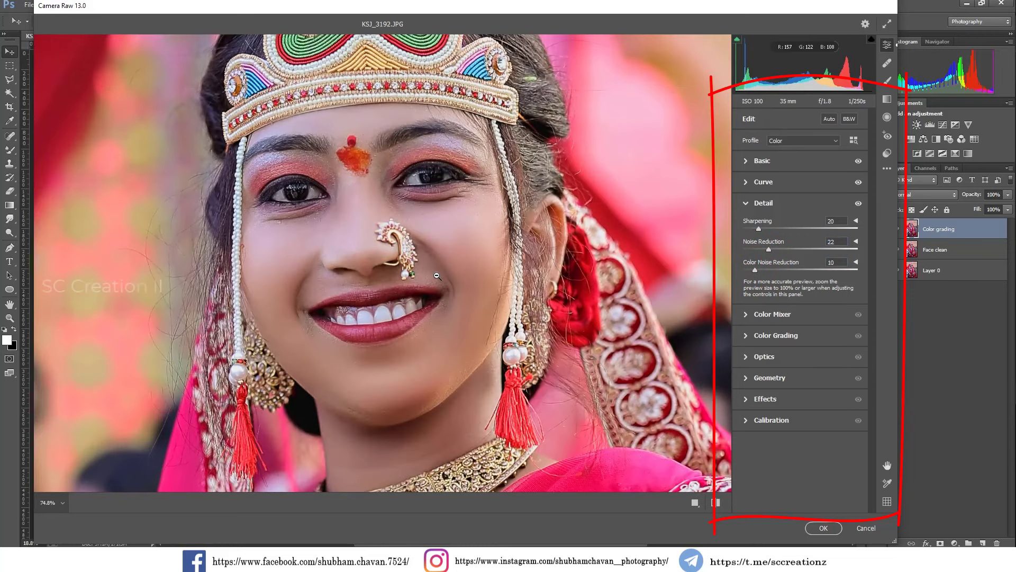
click(437, 276)
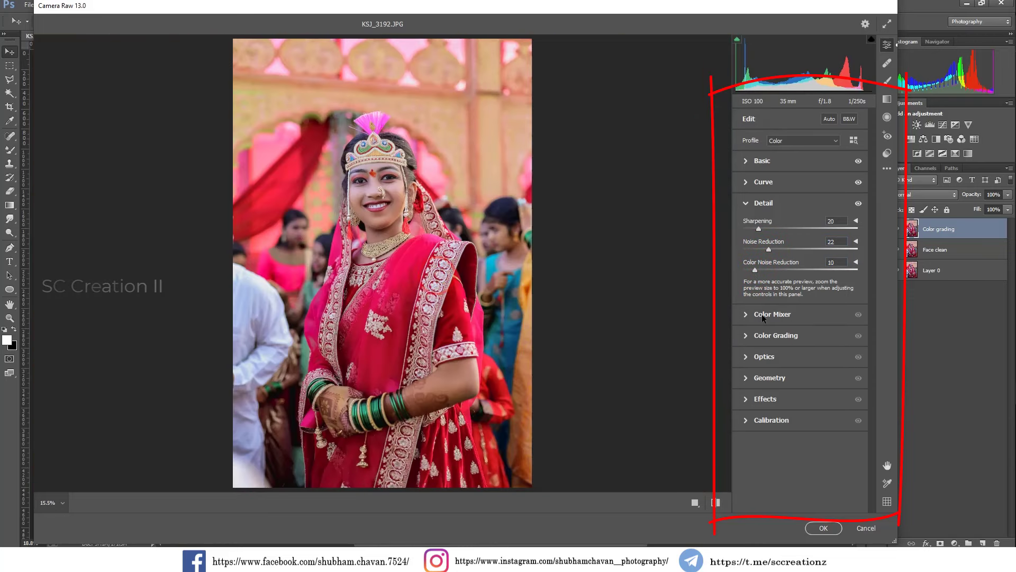
Step: In the Color Mixer Hue controls, shift Yellows to -79 and Greens to -49
click(757, 314)
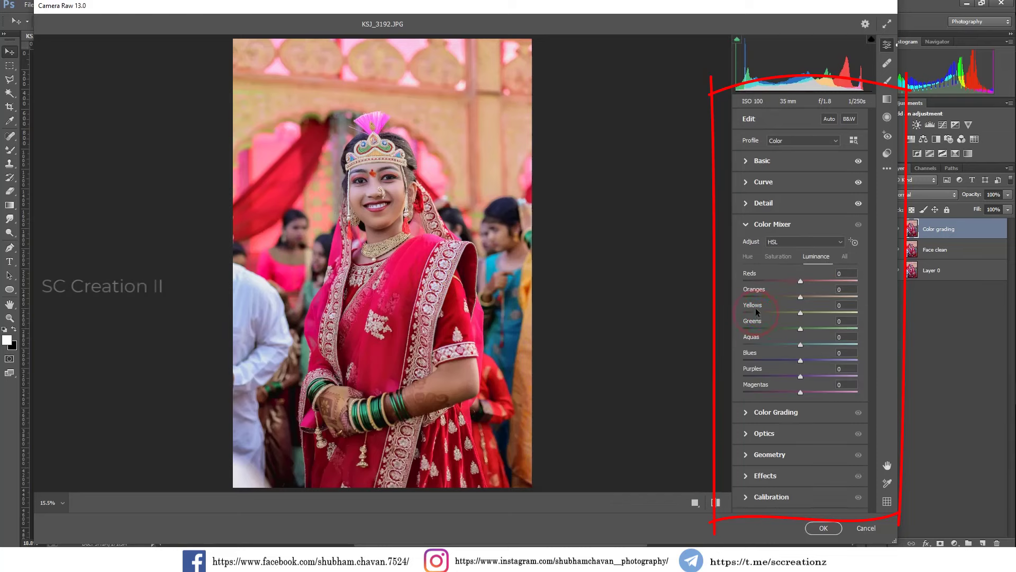
click(748, 256)
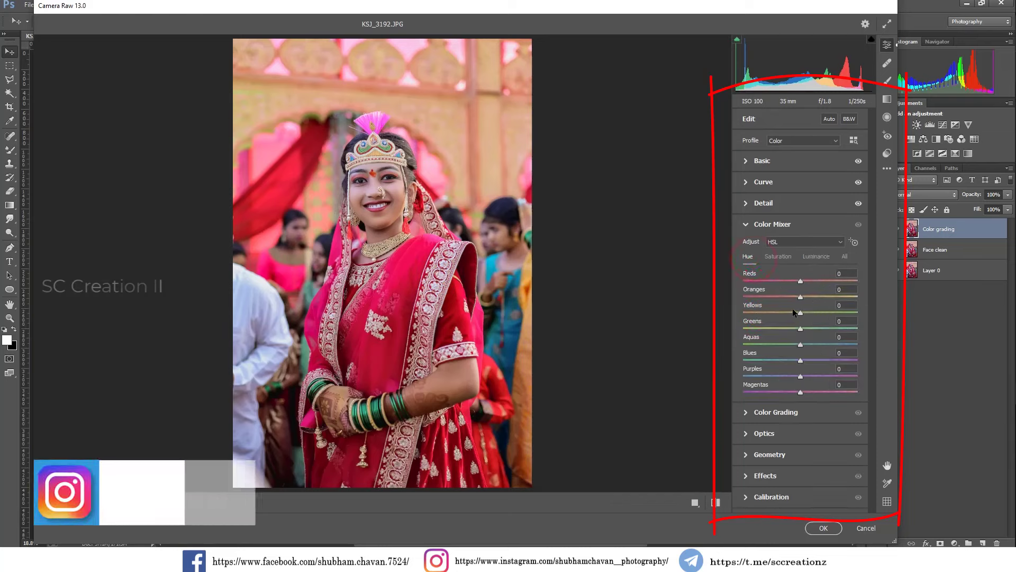
drag(790, 310, 735, 313)
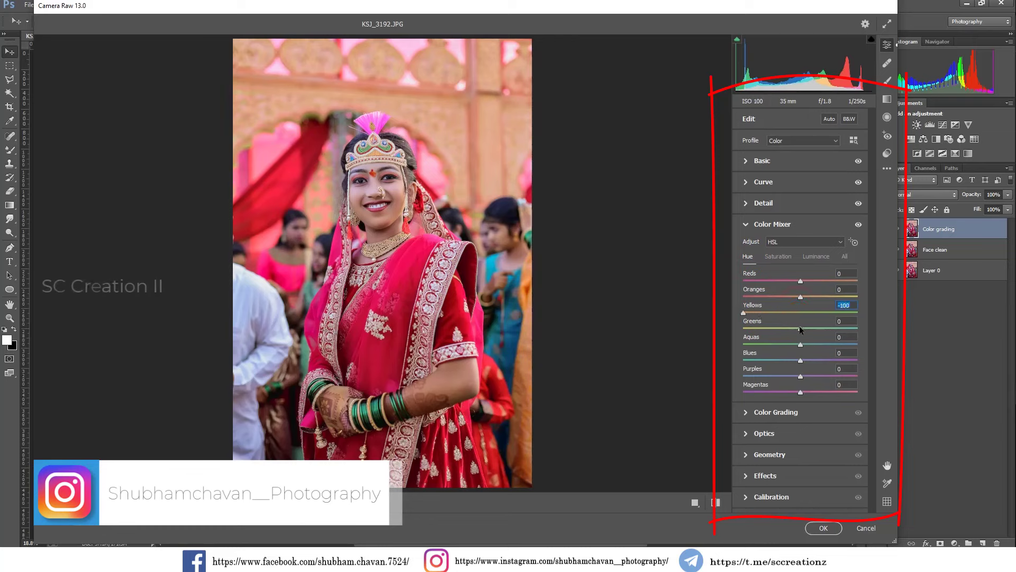
drag(799, 326, 771, 325)
click(756, 312)
click(770, 326)
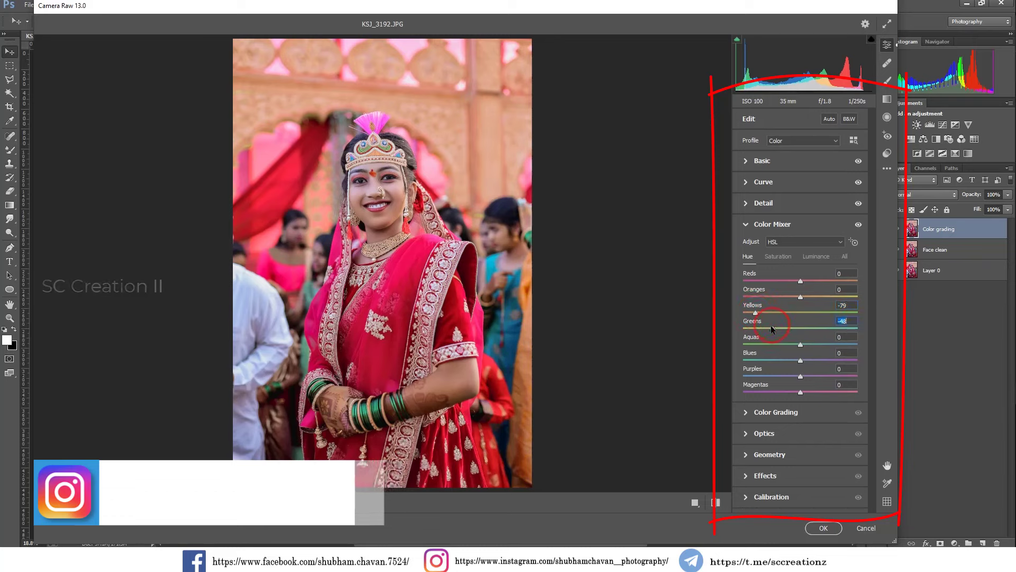
drag(771, 328, 770, 328)
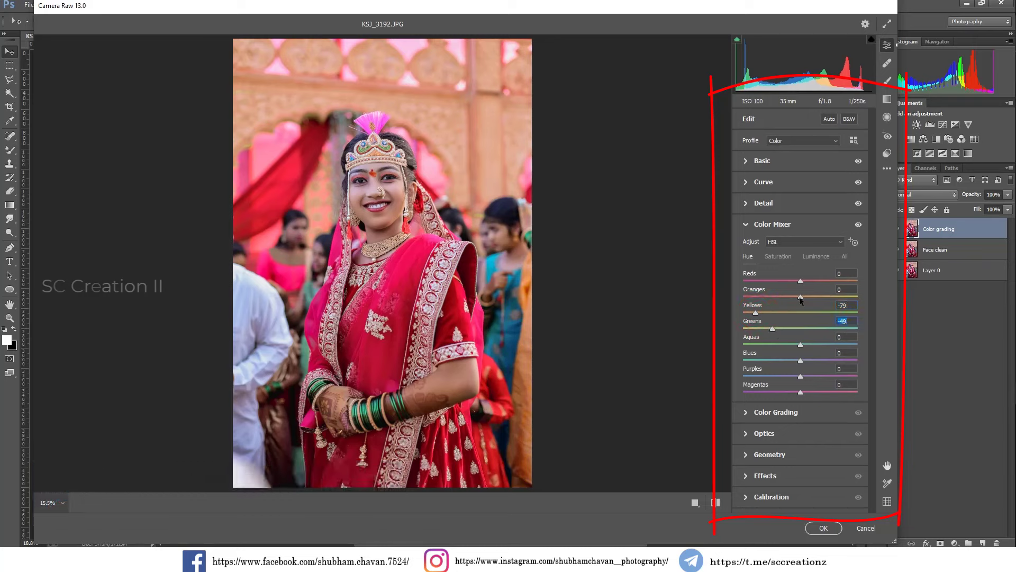
Step: Make small hue tweaks to the Oranges, Aquas and Blues
drag(800, 298, 803, 298)
drag(823, 345, 748, 346)
mouse_move(814, 345)
mouse_down()
mouse_move(802, 345)
mouse_move(805, 360)
mouse_move(841, 397)
mouse_move(785, 392)
mouse_move(815, 376)
mouse_up()
click(801, 392)
Step: Set saturation to Reds +11, Aquas -68, Blues -70, Purples +39, and lift red luminance to +18
click(778, 257)
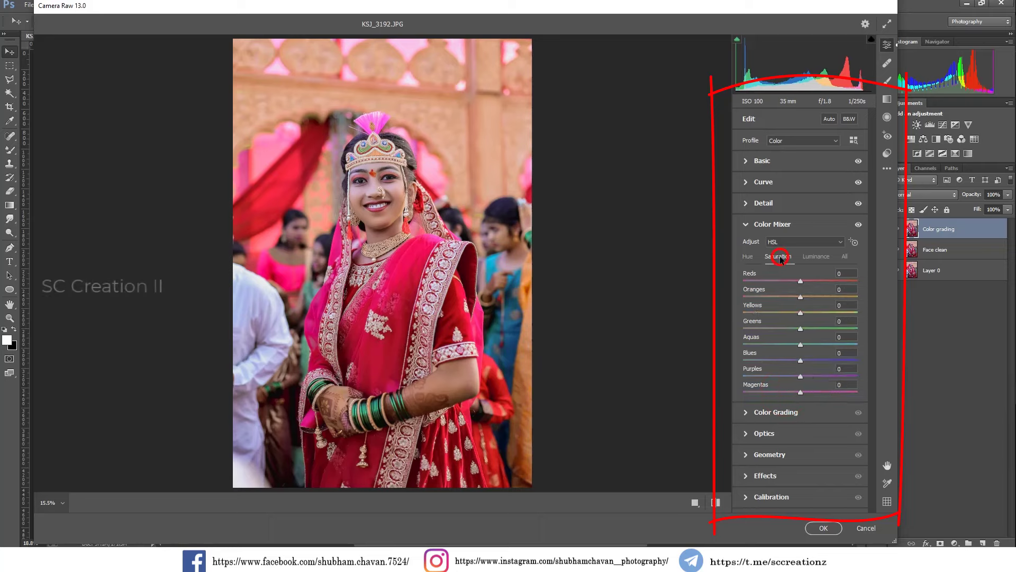
mouse_move(800, 281)
mouse_down()
mouse_move(795, 298)
mouse_move(757, 313)
mouse_move(762, 328)
mouse_up()
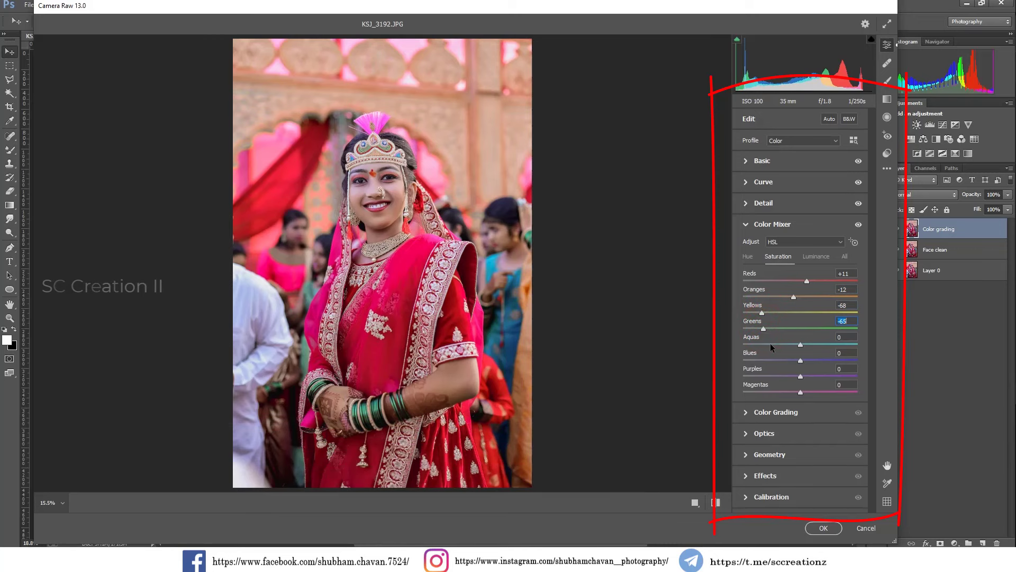
mouse_move(770, 344)
mouse_down()
mouse_move(760, 344)
mouse_move(760, 361)
mouse_move(740, 358)
mouse_move(765, 361)
mouse_up()
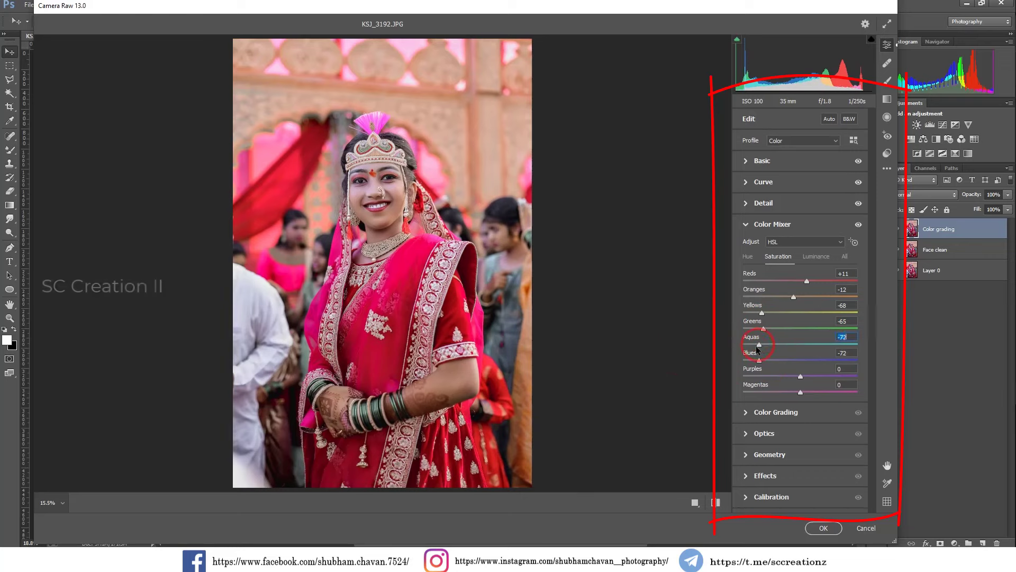
drag(759, 360, 763, 346)
click(759, 345)
mouse_move(799, 376)
mouse_down()
mouse_move(826, 375)
mouse_move(771, 388)
mouse_up()
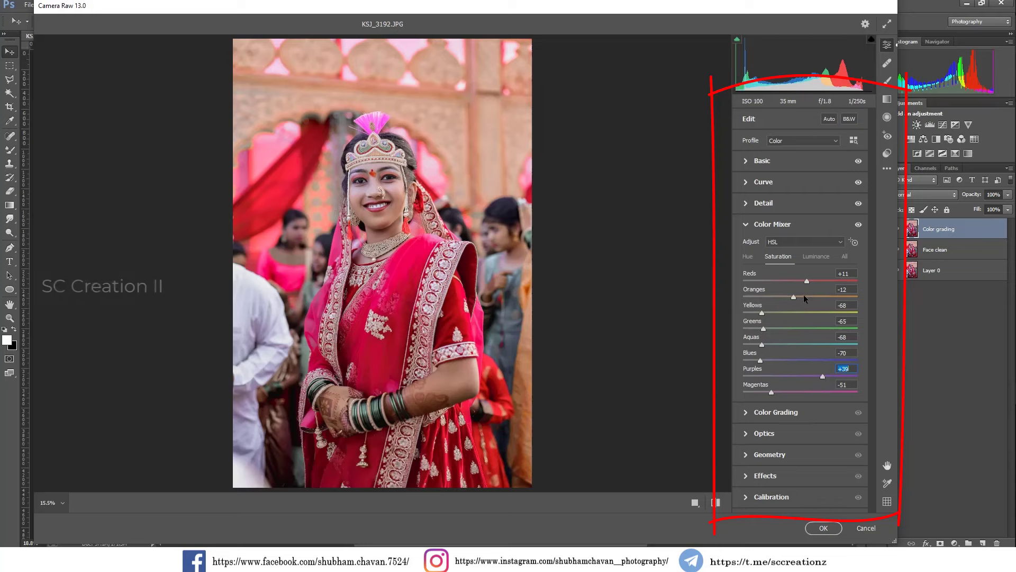
click(813, 257)
drag(800, 281, 805, 283)
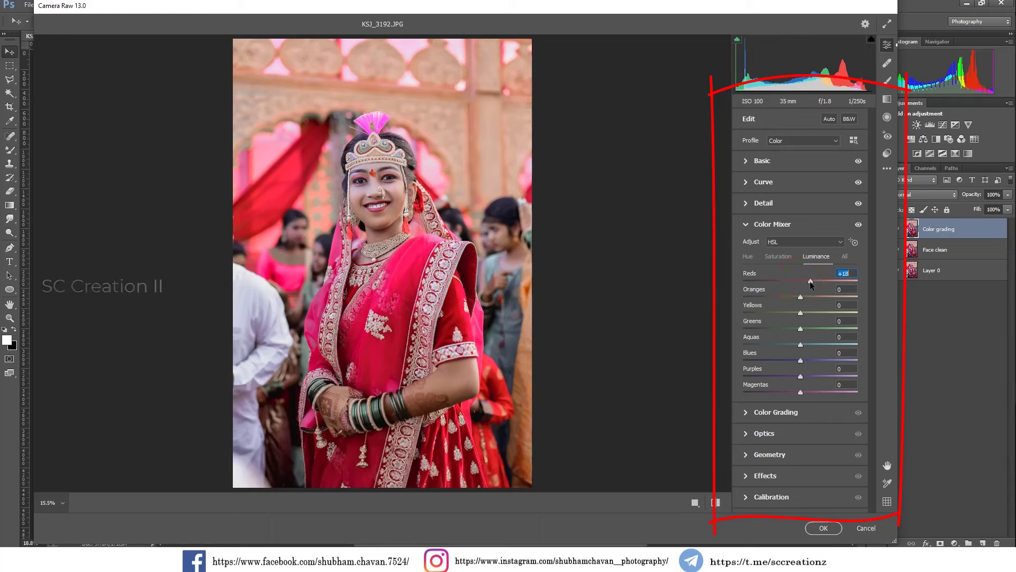
Step: Set luminance to Oranges +10, Yellows +20, Blues +19 and Purples -31, with magentas slightly lowered
drag(804, 297, 805, 298)
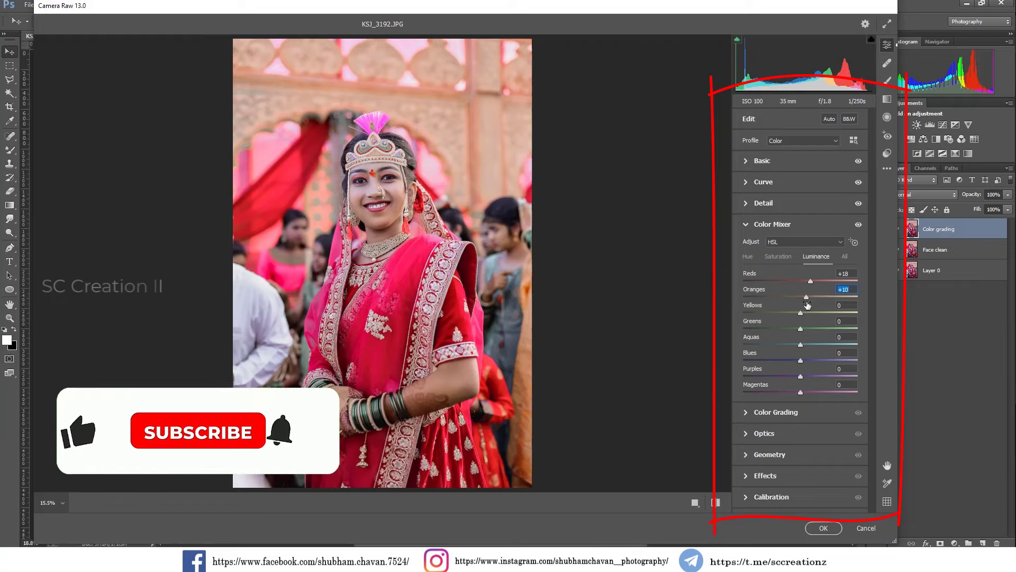
mouse_move(805, 312)
mouse_down()
mouse_move(815, 313)
mouse_move(821, 356)
mouse_up()
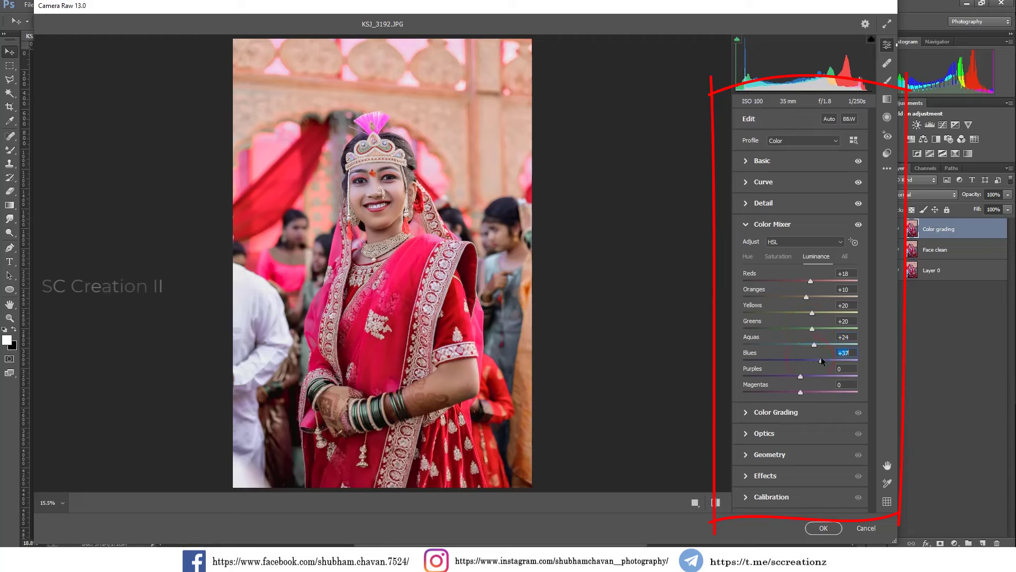
double_click(820, 357)
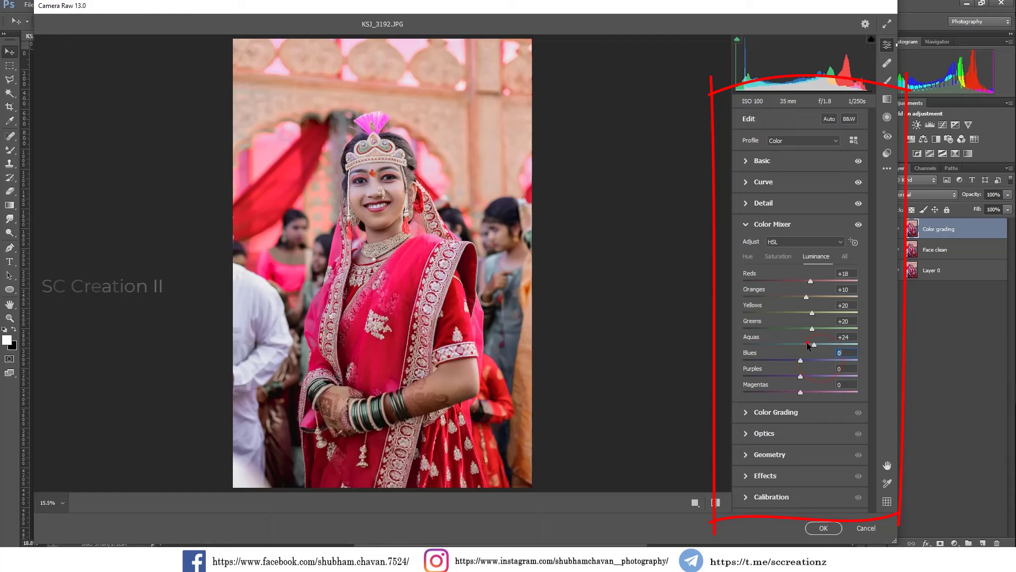
mouse_move(800, 360)
mouse_down()
mouse_move(811, 360)
mouse_move(805, 344)
mouse_up()
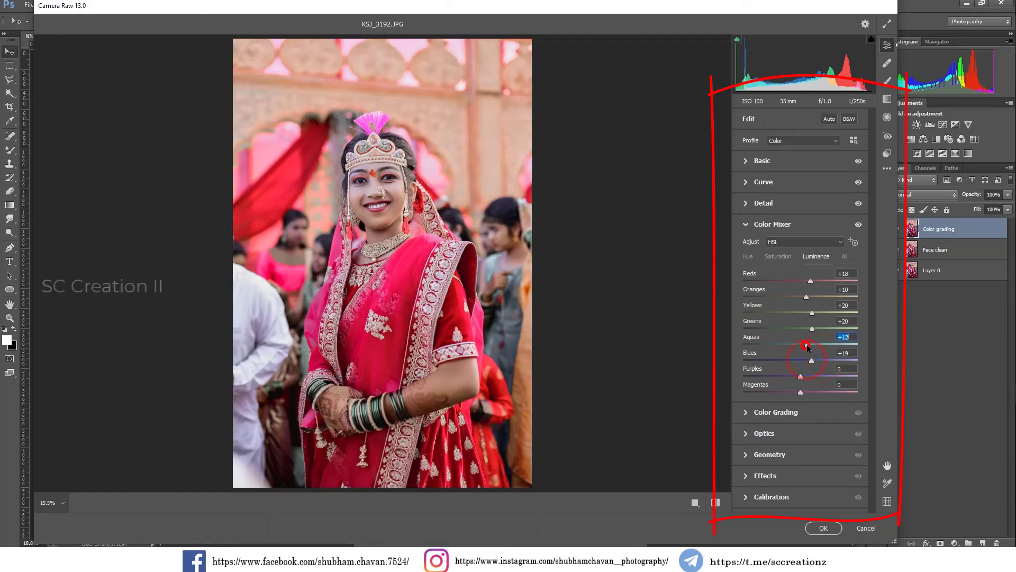
click(783, 375)
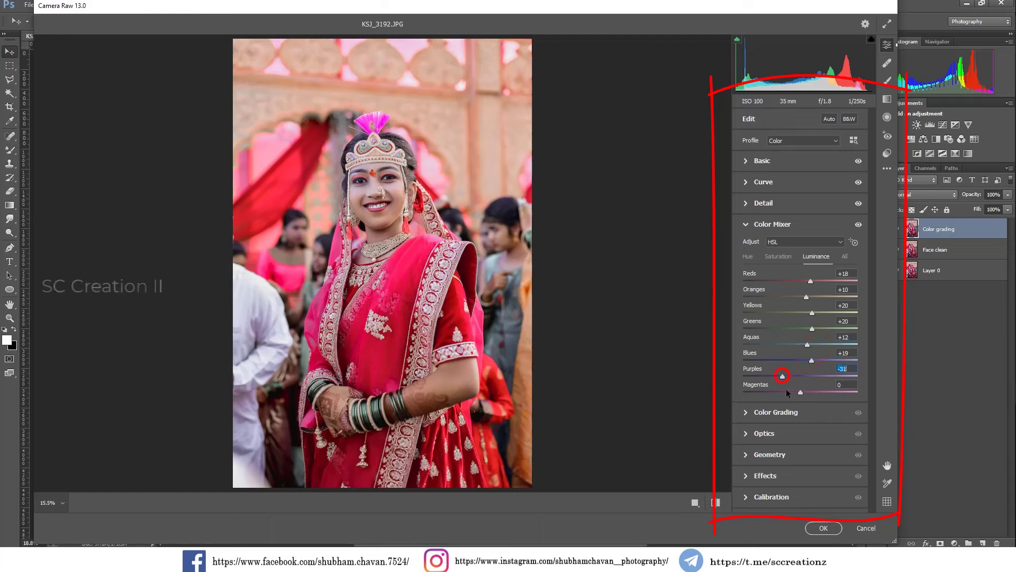
mouse_move(792, 392)
mouse_down()
mouse_move(829, 392)
mouse_move(795, 392)
mouse_up()
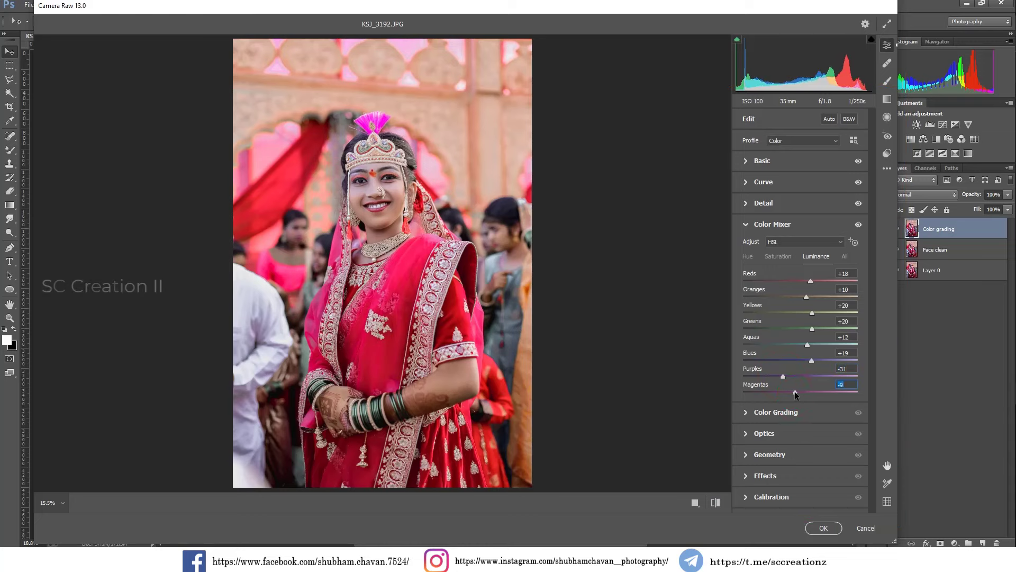
Step: Grade the shadows to hue 35, saturation 8, and set midtones blending 100 and luminance 7
click(774, 412)
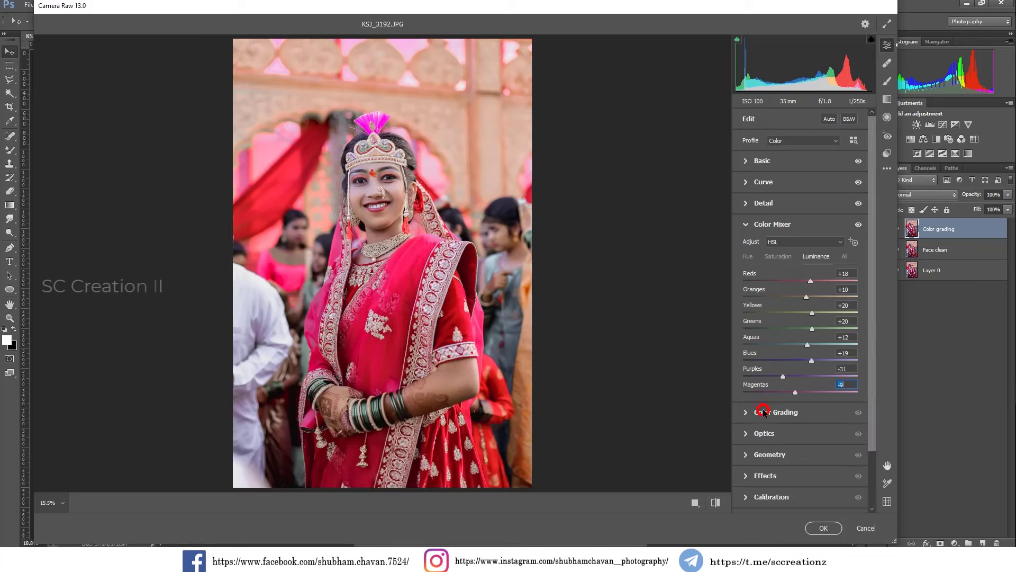
click(795, 262)
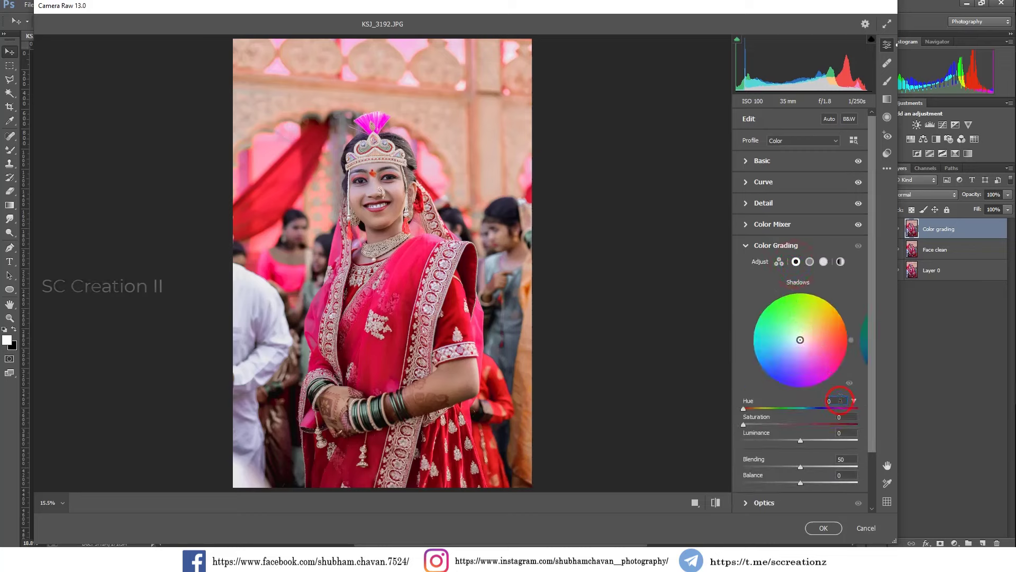
text(35)
text(8)
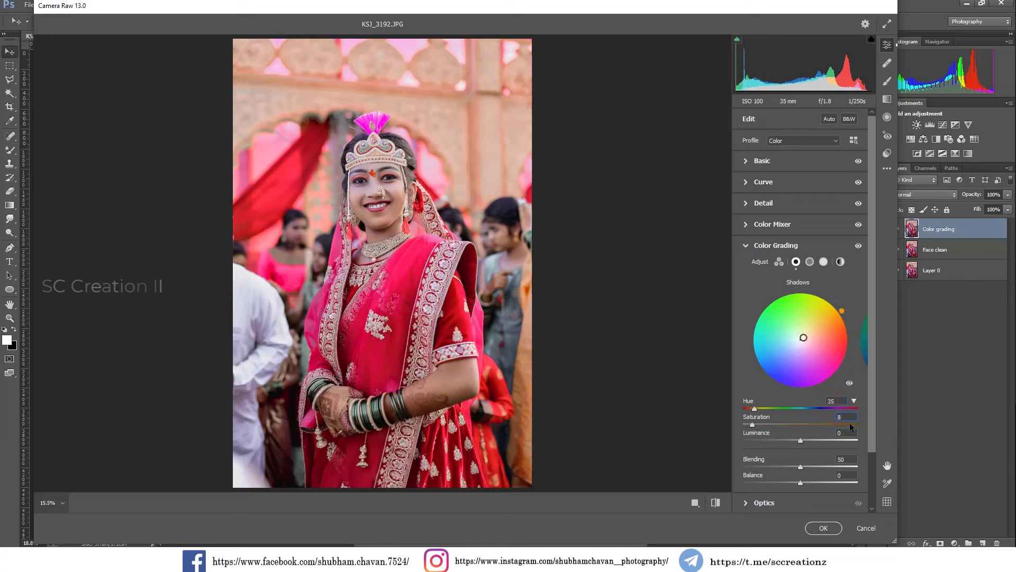
click(809, 261)
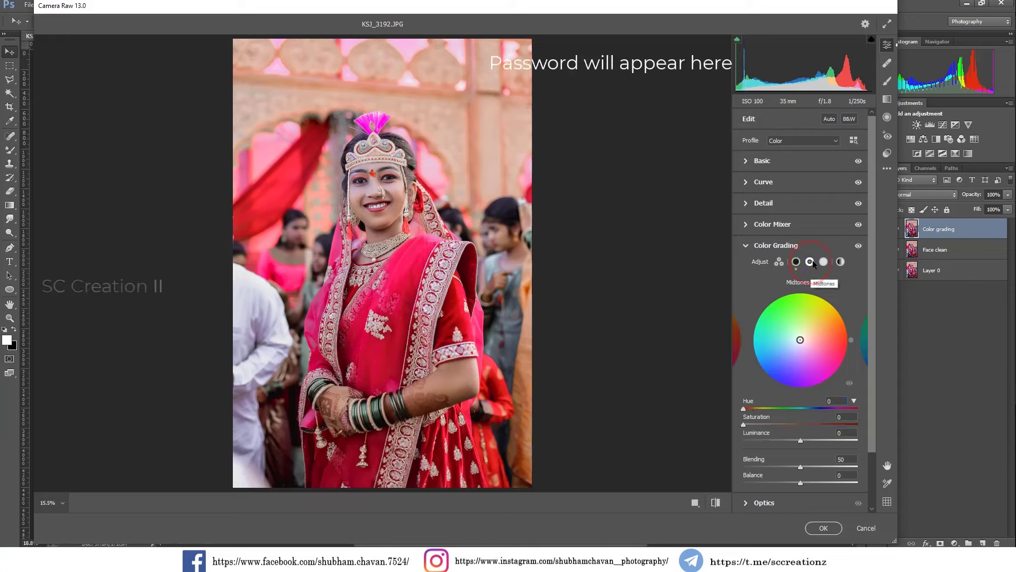
drag(802, 465, 862, 465)
click(848, 428)
text(7)
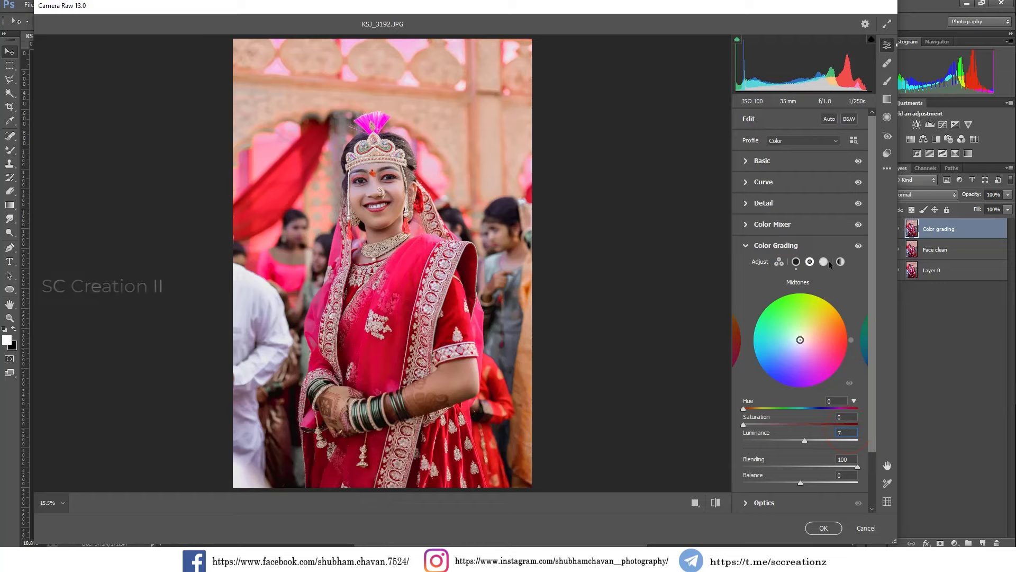
Step: Tint the highlights with hue 200, saturation 4 and luminance +5
click(824, 262)
text(200)
text(24)
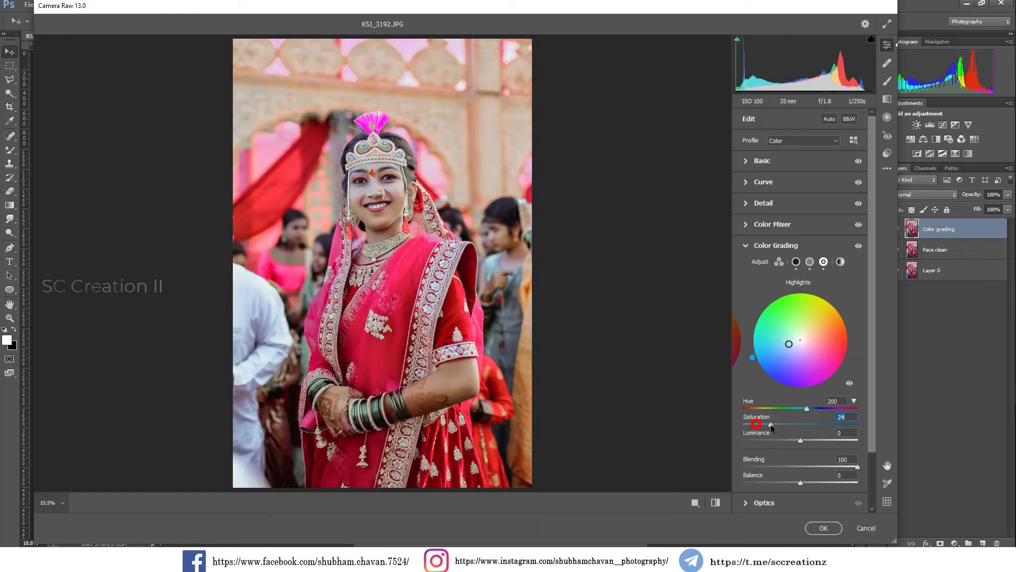
drag(746, 425, 748, 426)
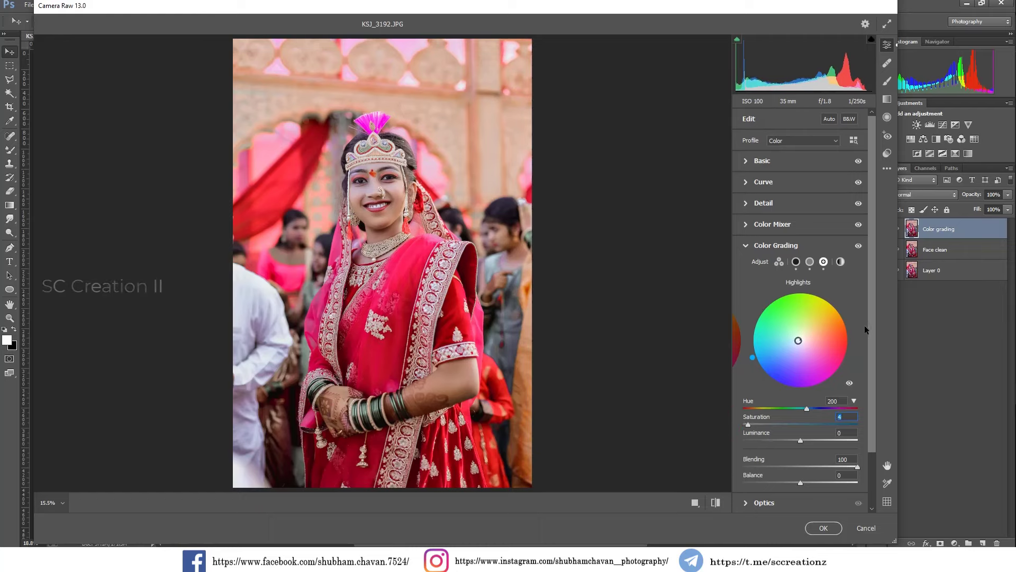
scroll(865, 329, down, 2)
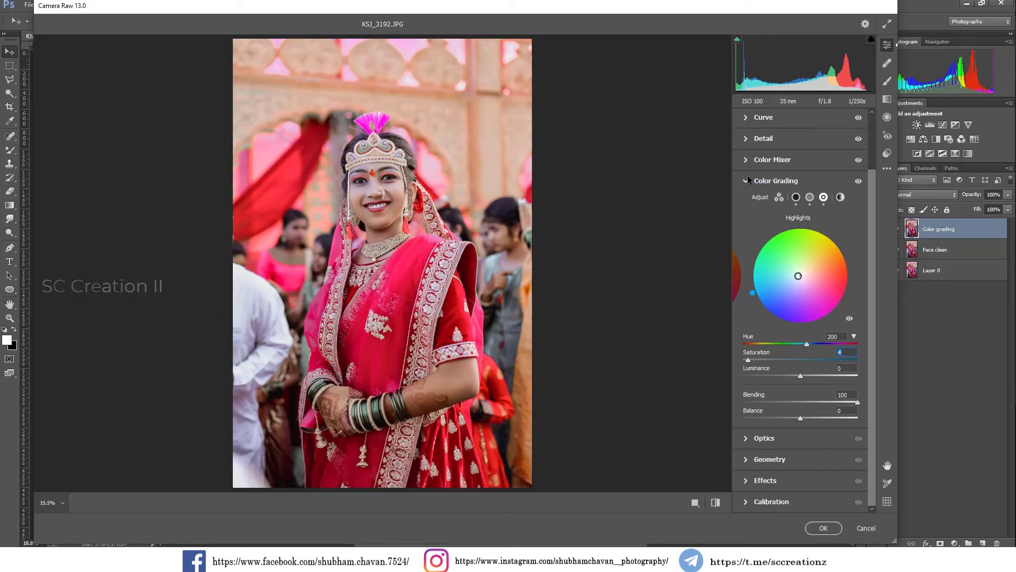
click(797, 197)
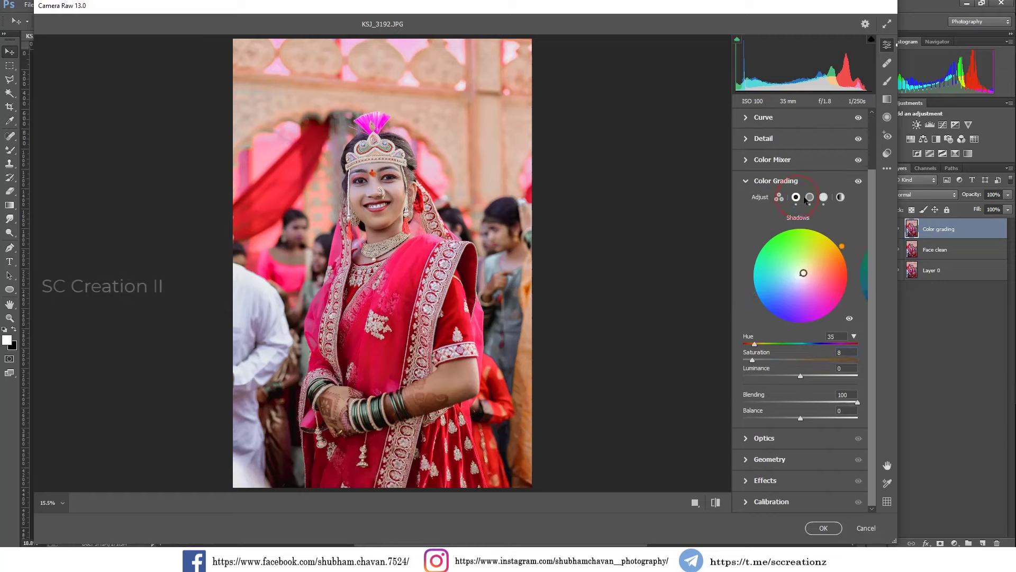
click(824, 197)
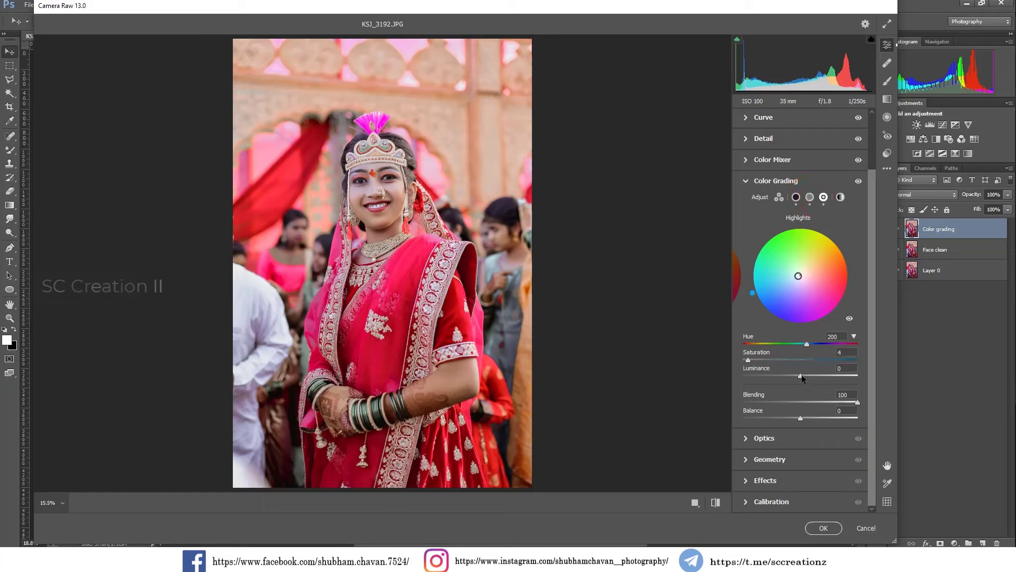
drag(799, 377, 802, 378)
Step: Add a slight dark vignette of -15 in Effects
click(747, 444)
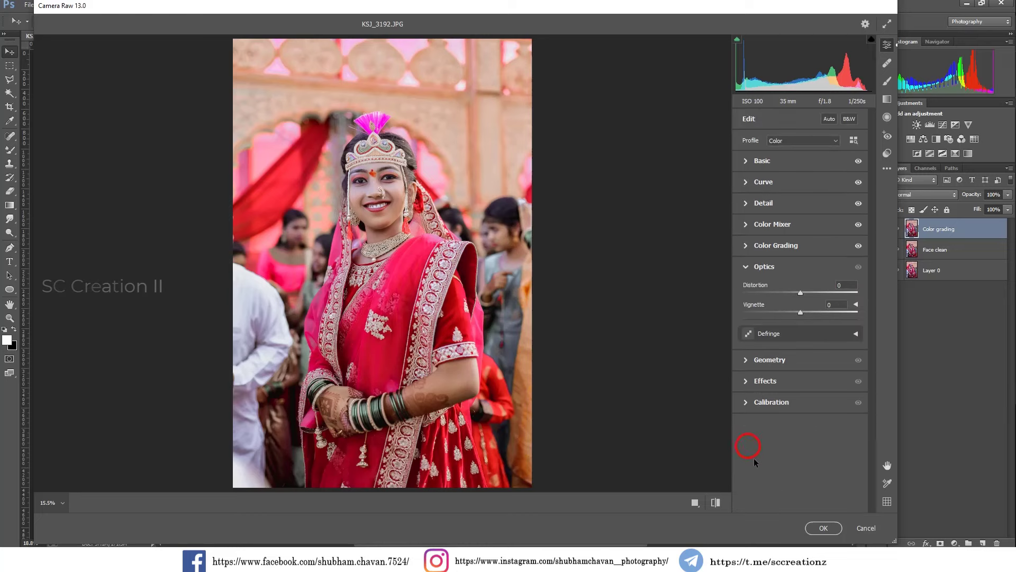
click(751, 379)
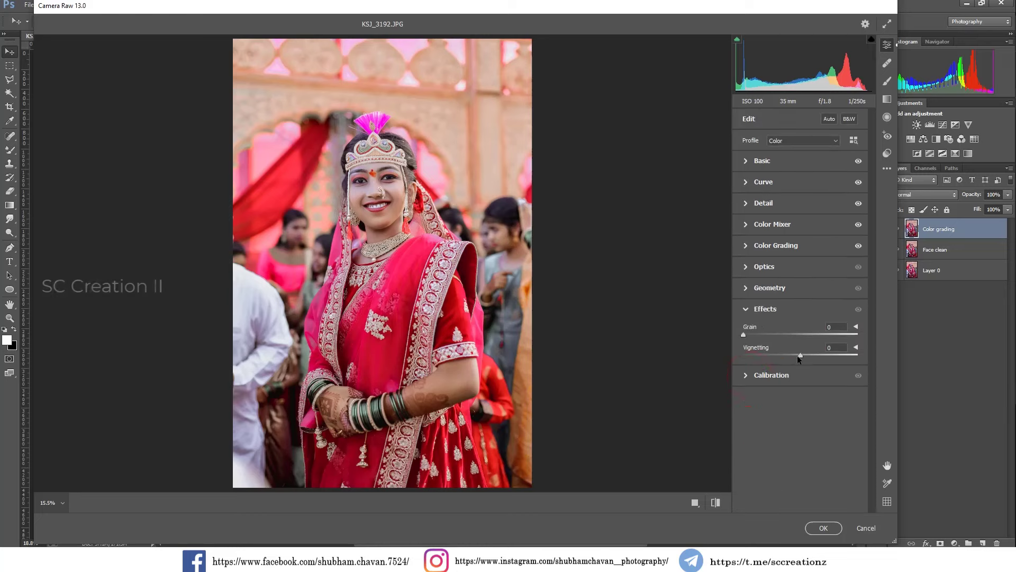
drag(798, 357, 790, 358)
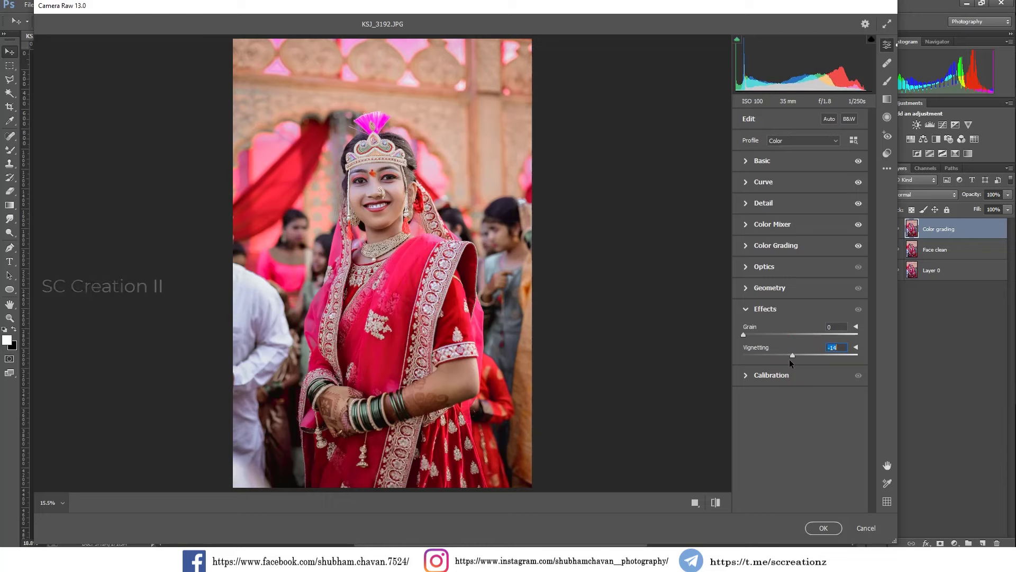
click(780, 376)
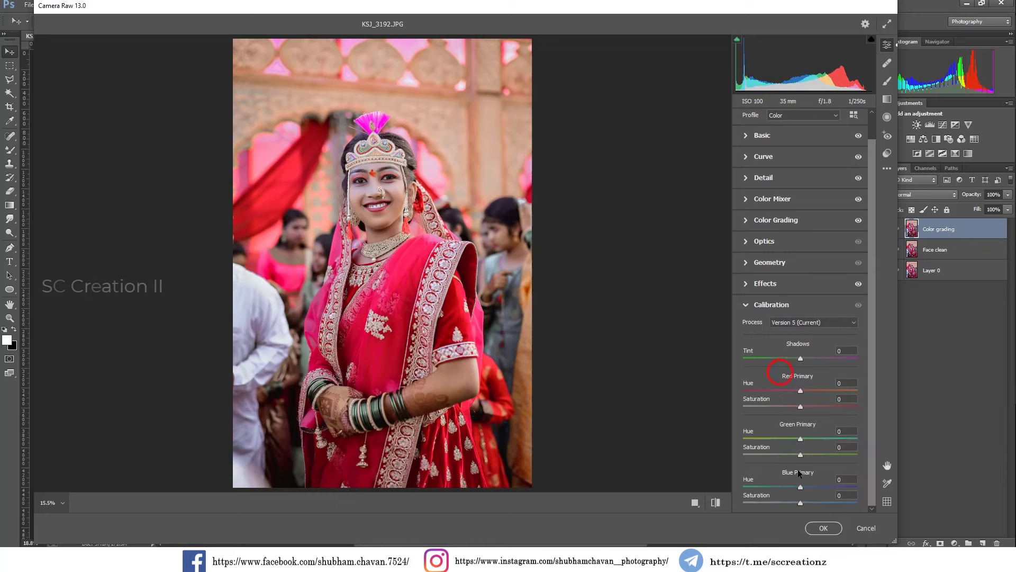
Step: In Calibration, boost the blue and green primary saturation and shift the green primary hue slightly
drag(809, 504, 819, 504)
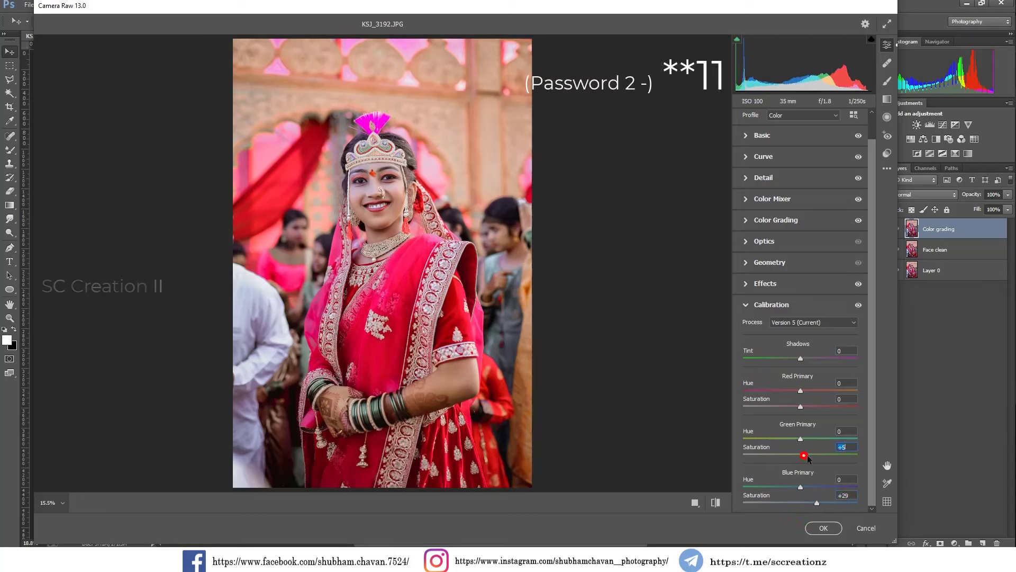
drag(808, 456, 814, 456)
drag(801, 438, 803, 439)
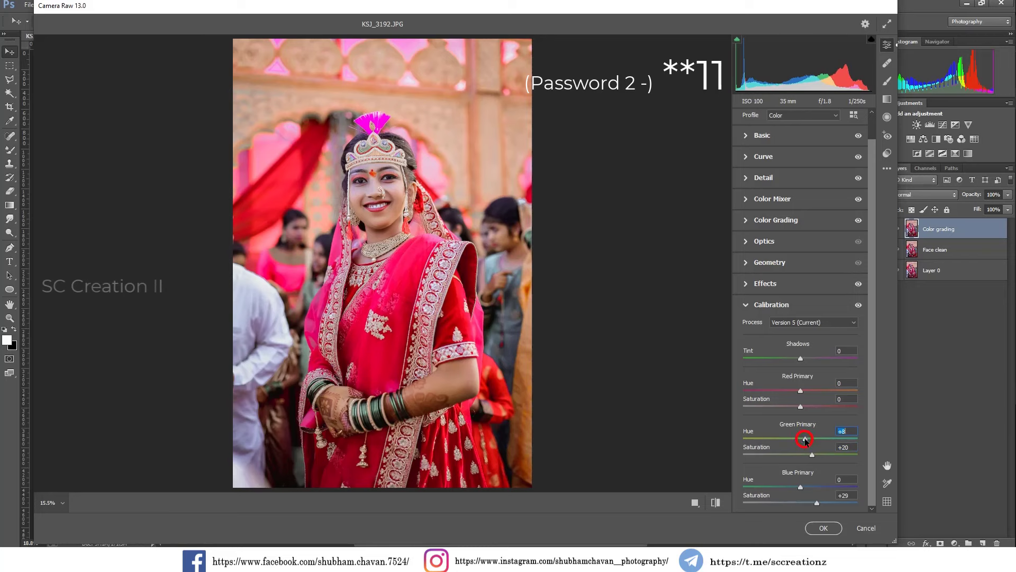
Step: Zoom in on the bride's face and compare before/after views, then fit the photo back
key(z)
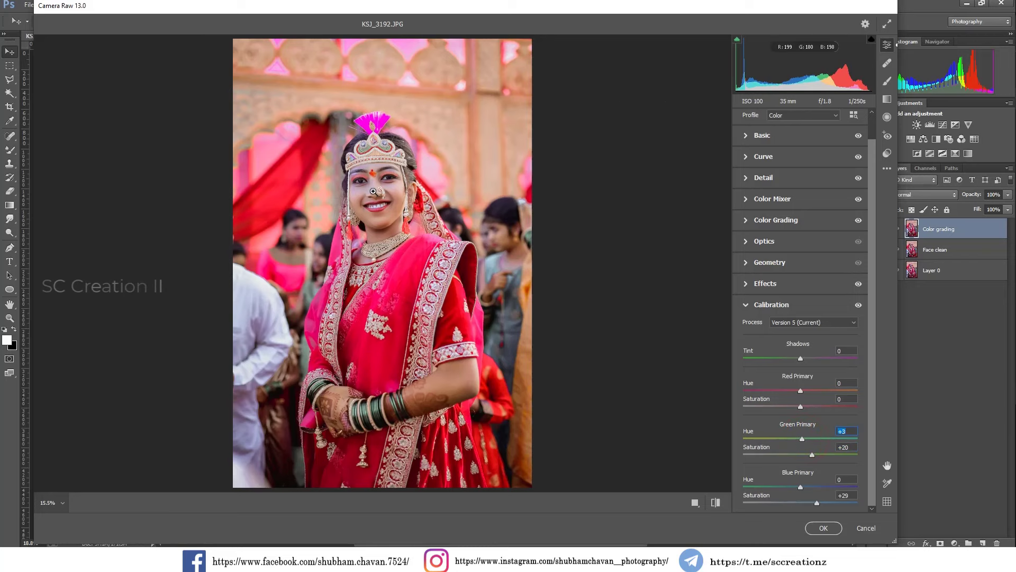
drag(374, 191, 470, 320)
drag(451, 267, 430, 260)
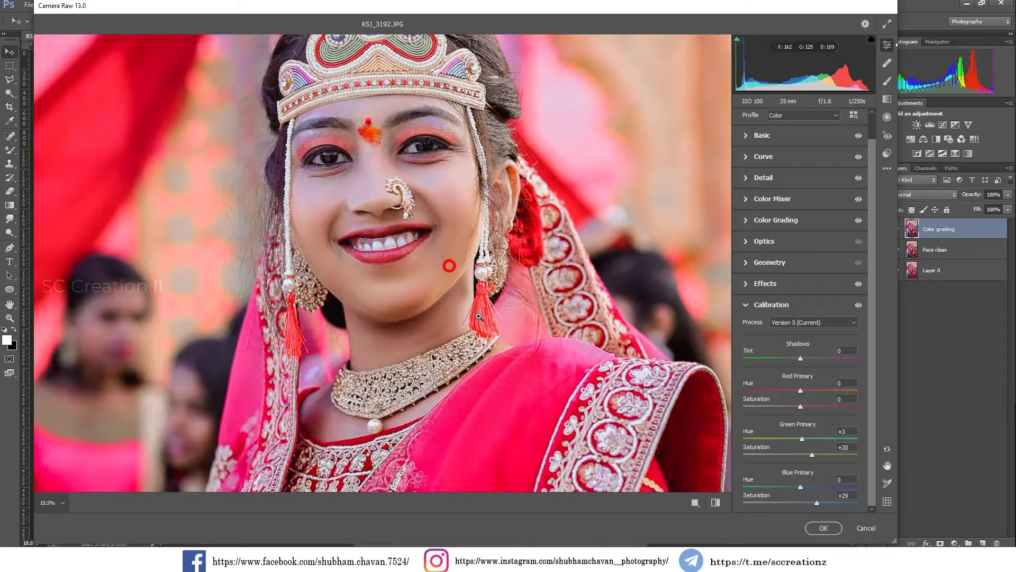
click(694, 502)
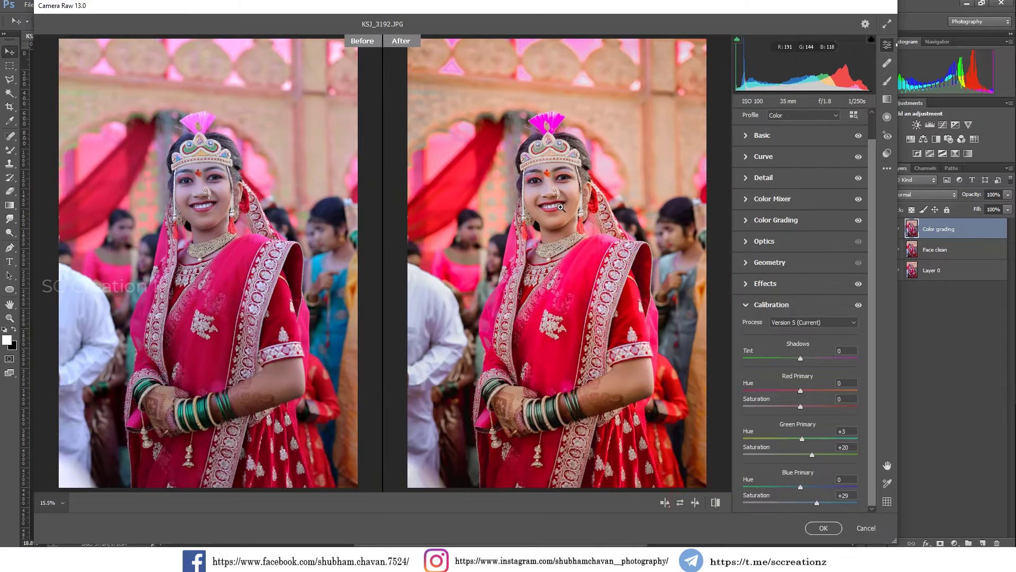
mouse_move(555, 191)
mouse_down()
mouse_move(625, 315)
mouse_move(568, 248)
mouse_up()
drag(565, 178, 658, 365)
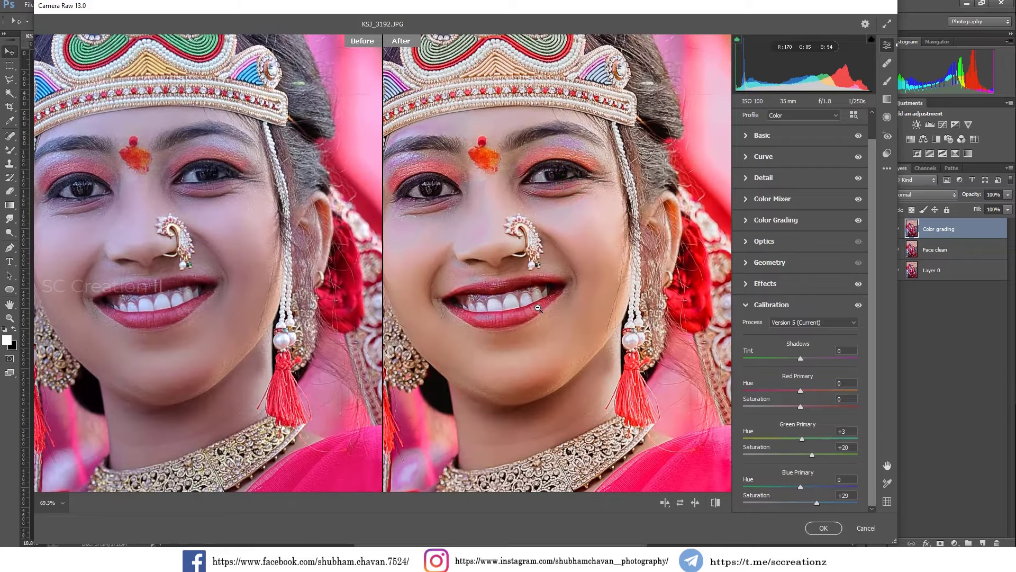
key(ctrl+0)
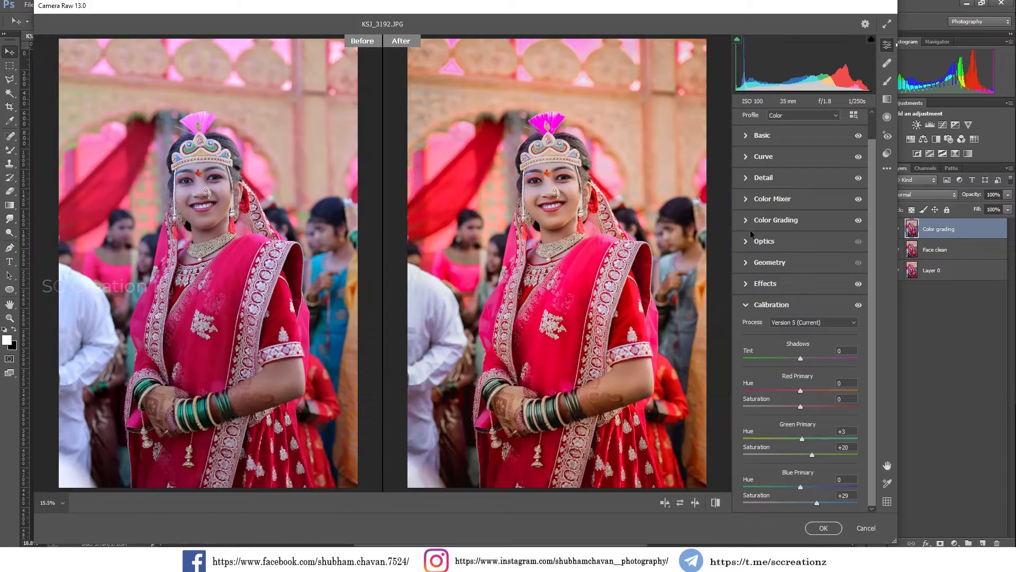
Step: Set Purples saturation to +6 in the Color Mixer and apply the Camera Raw grade
click(747, 199)
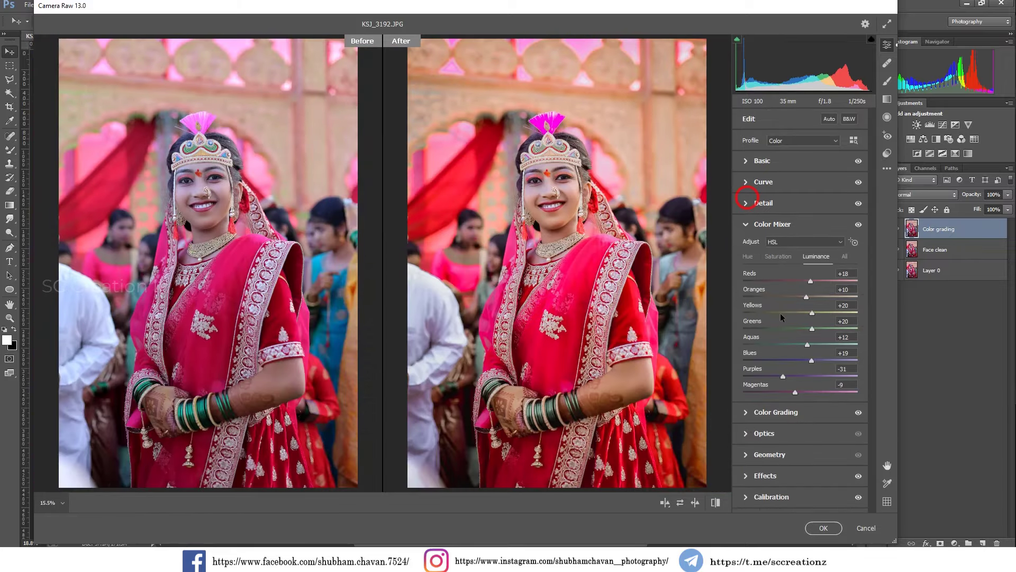
click(779, 257)
click(803, 374)
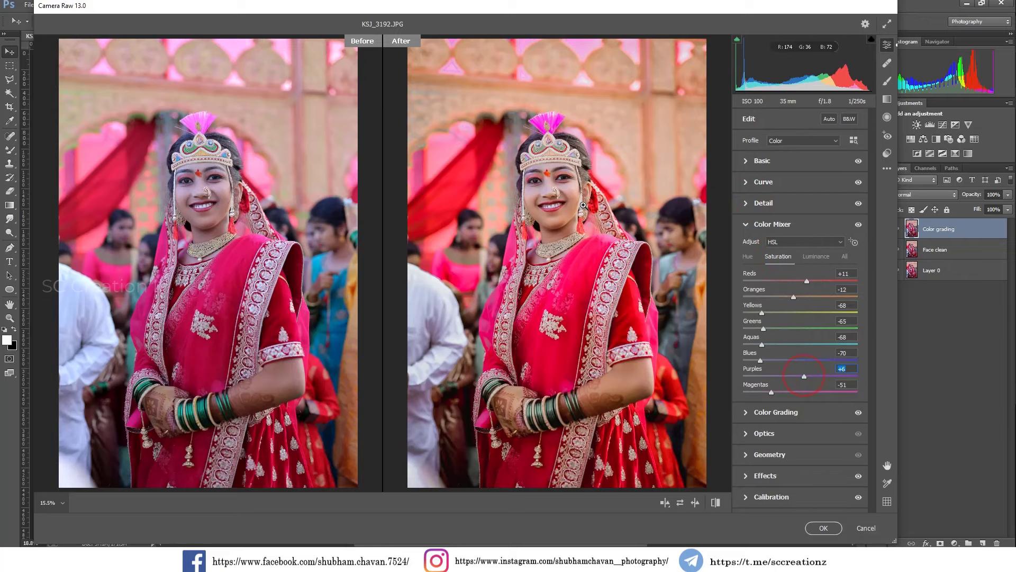
drag(559, 196, 545, 183)
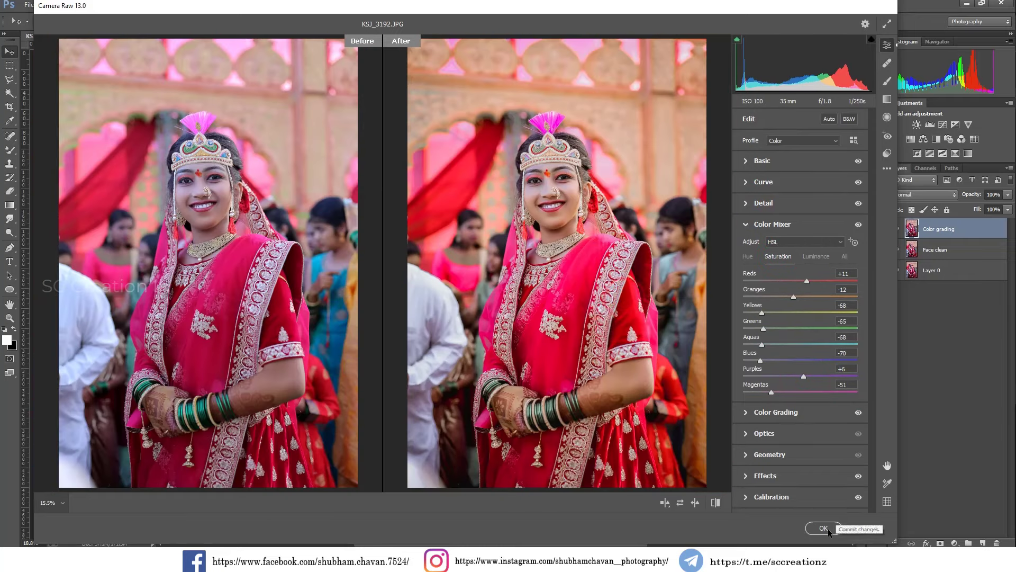
click(826, 528)
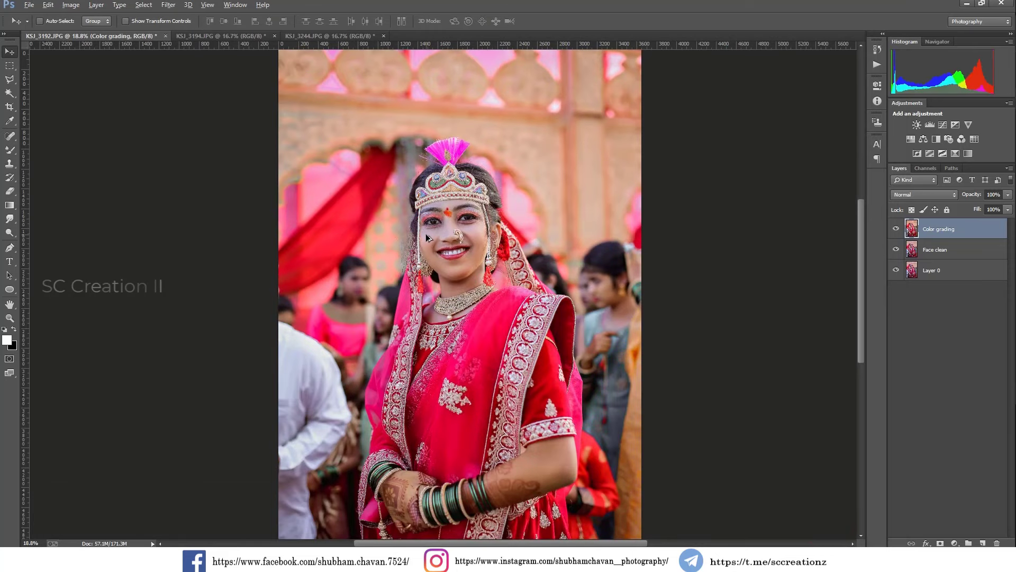
Step: Duplicate the background of KSJ_3194.JPG and grade the copy with the Camera Raw Filter
scroll(426, 234, down, 2)
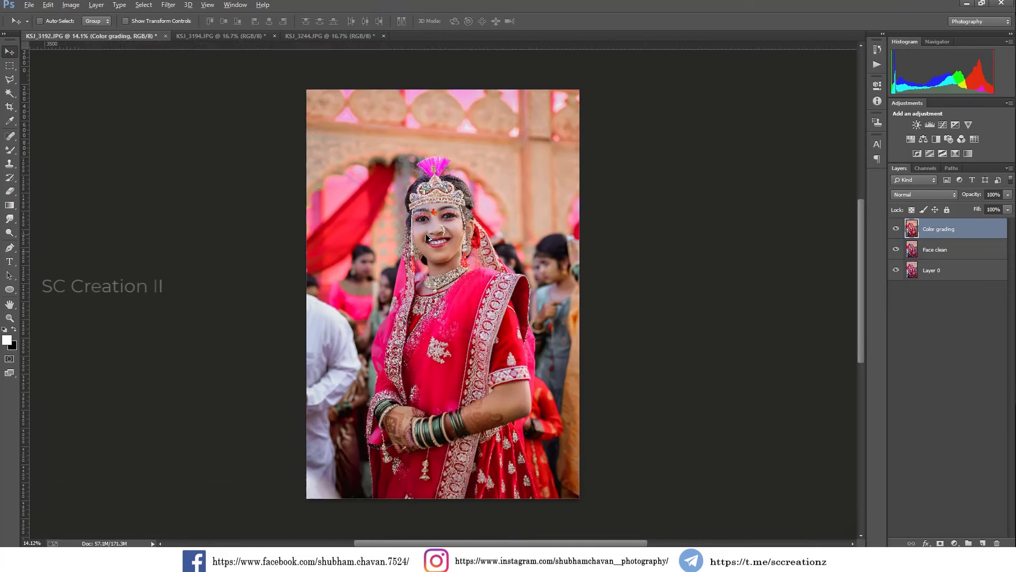
click(895, 229)
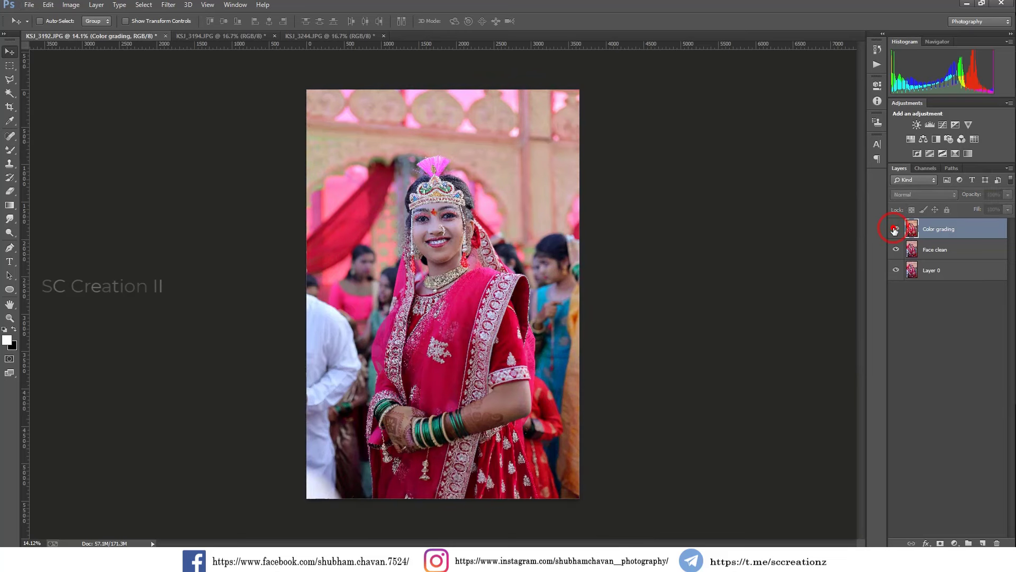
click(212, 37)
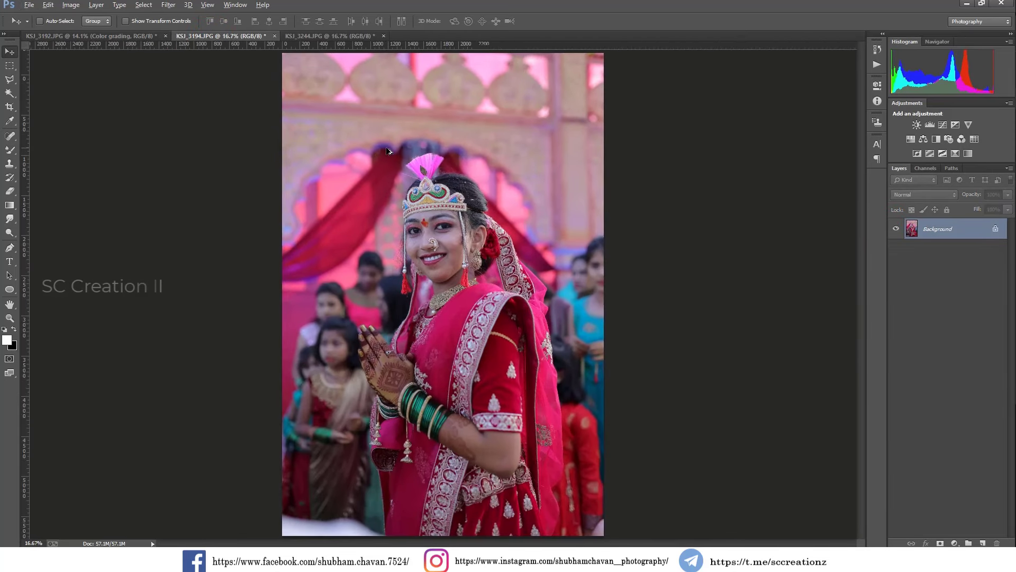
right_click(900, 229)
click(894, 245)
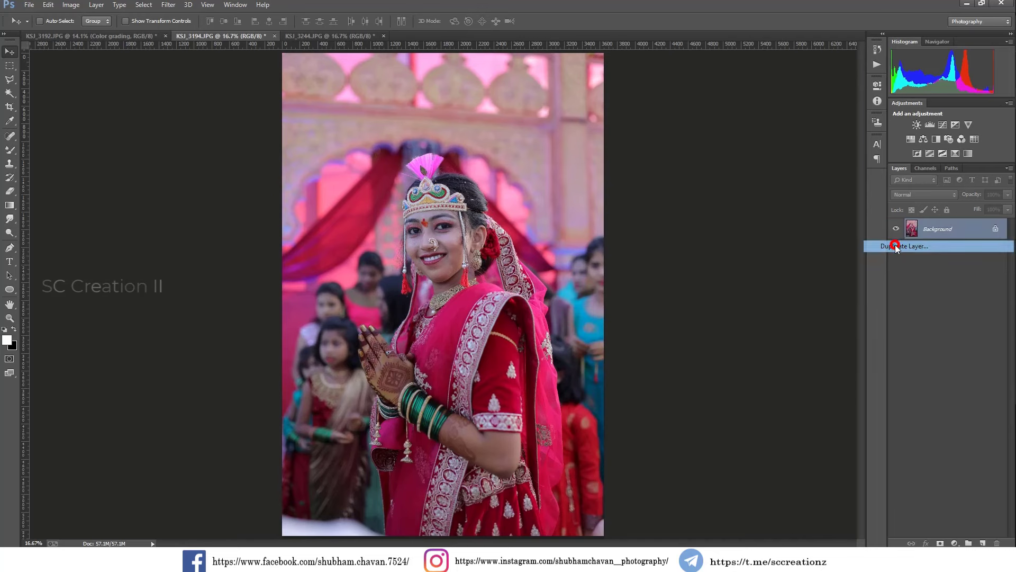
click(599, 171)
click(169, 5)
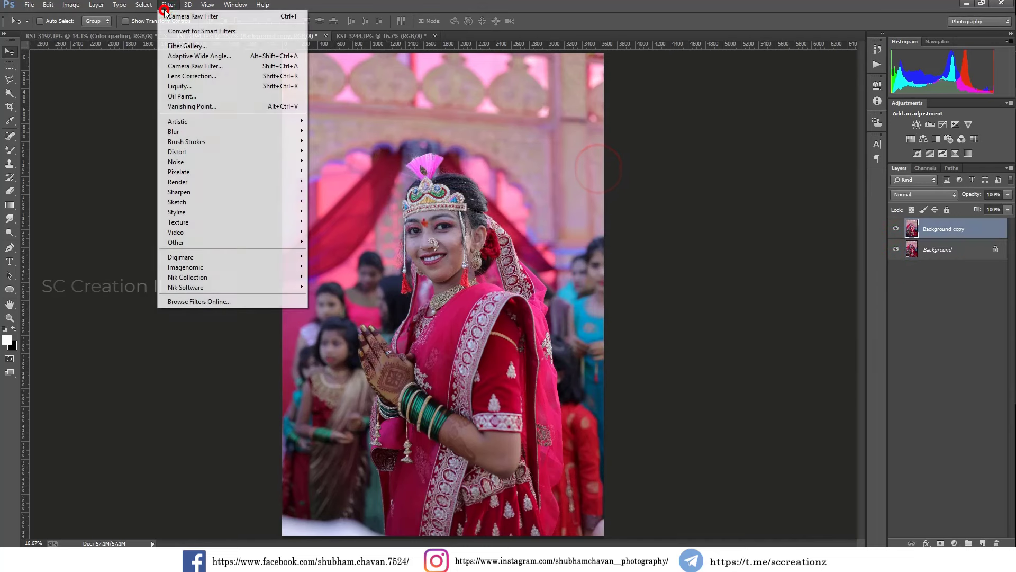
click(213, 19)
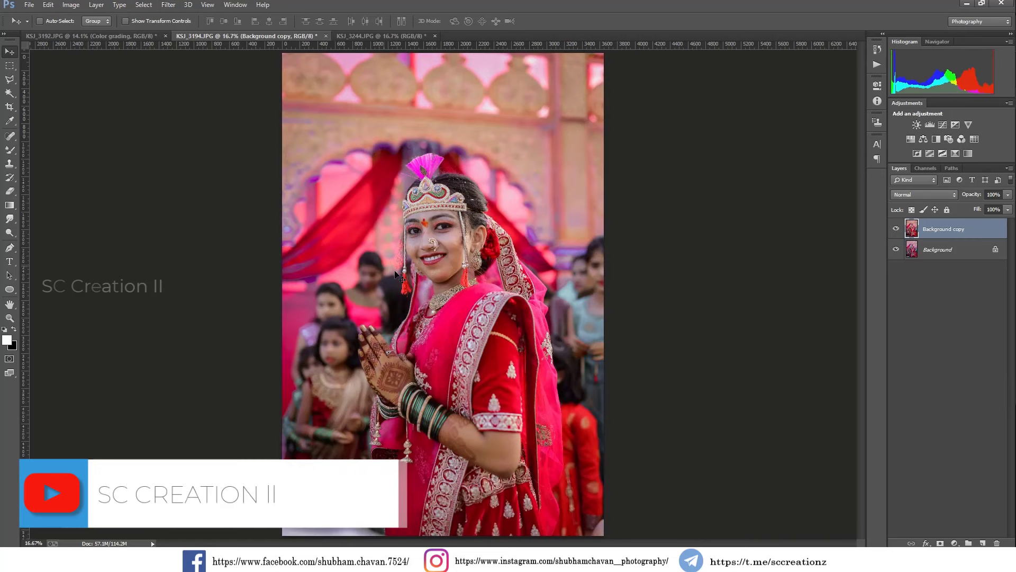
click(897, 230)
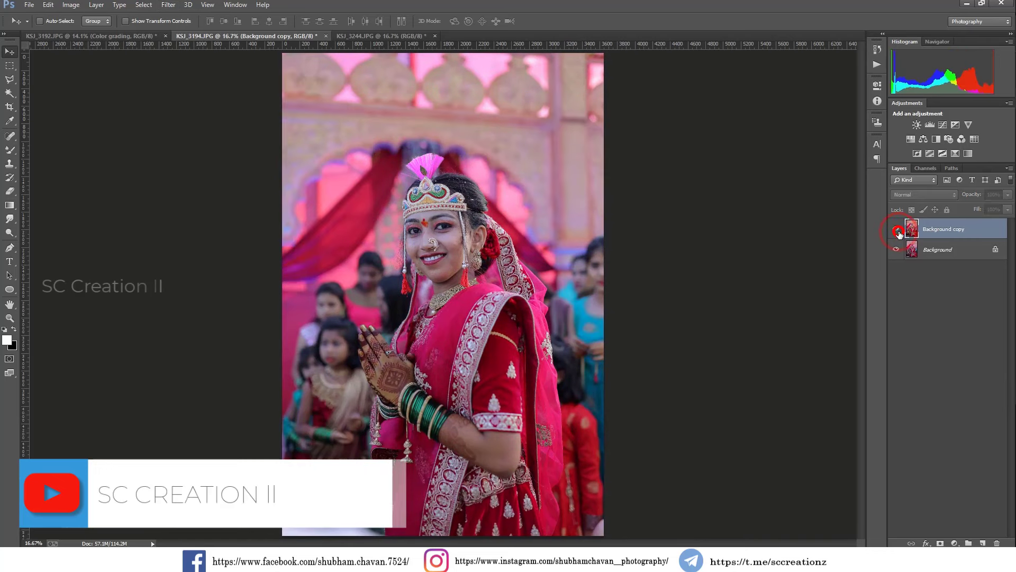
click(896, 229)
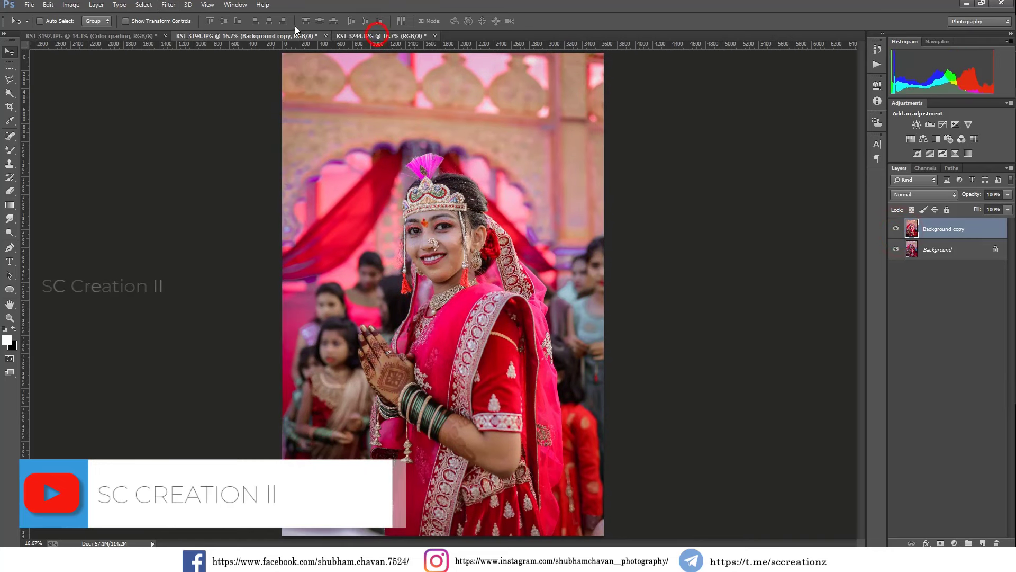
Step: Duplicate KSJ_3244.JPG's background, grade it with the Camera Raw Filter, then return to KSJ_3192.JPG
click(377, 35)
right_click(943, 231)
click(903, 256)
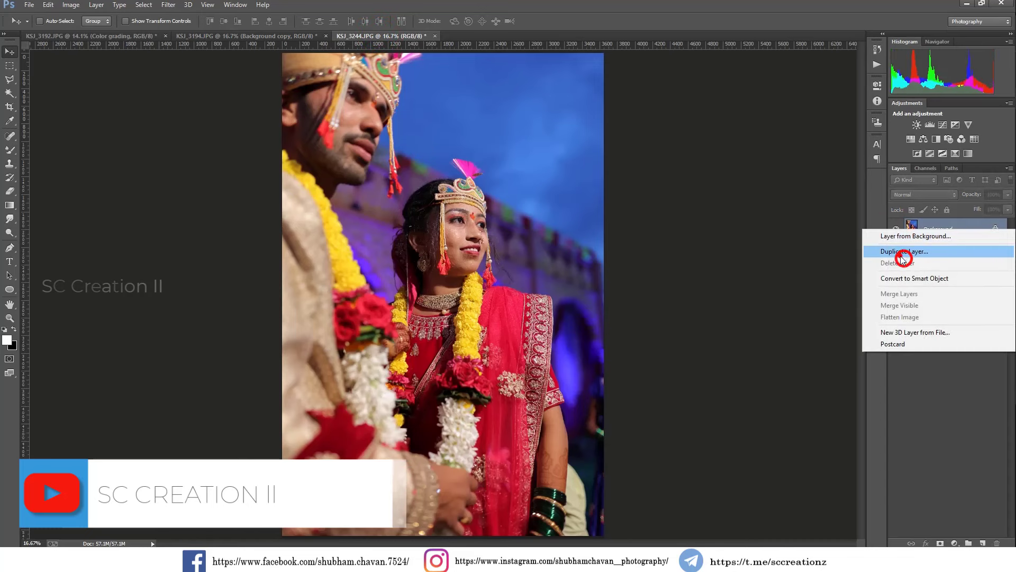
click(608, 174)
click(168, 5)
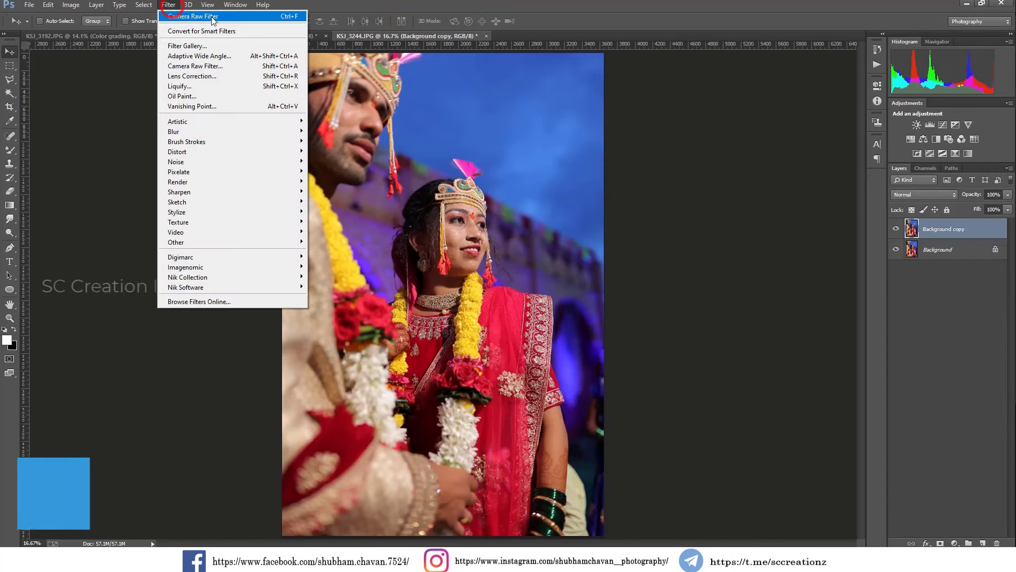
click(222, 21)
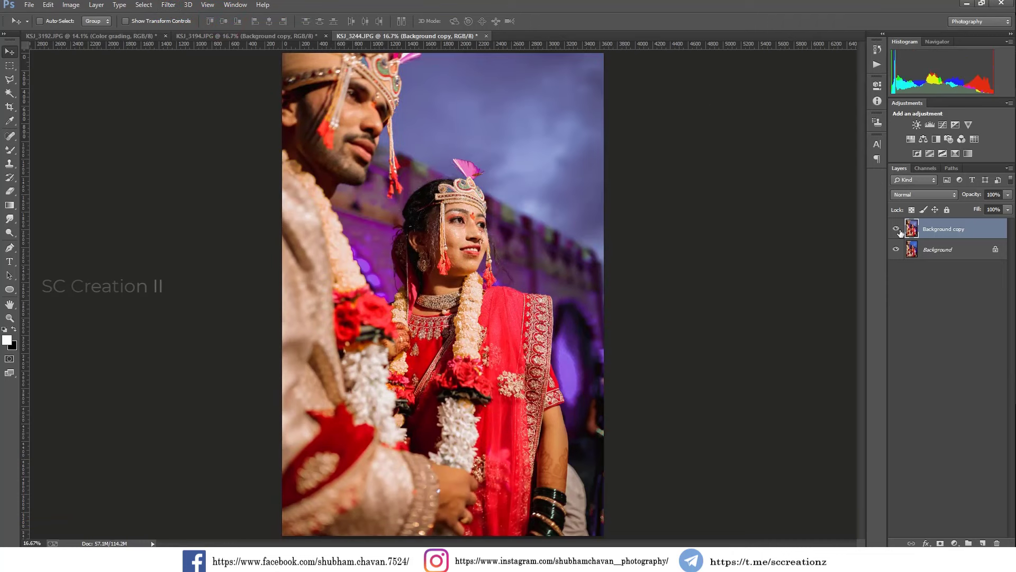
click(896, 229)
scroll(642, 228, down, 1)
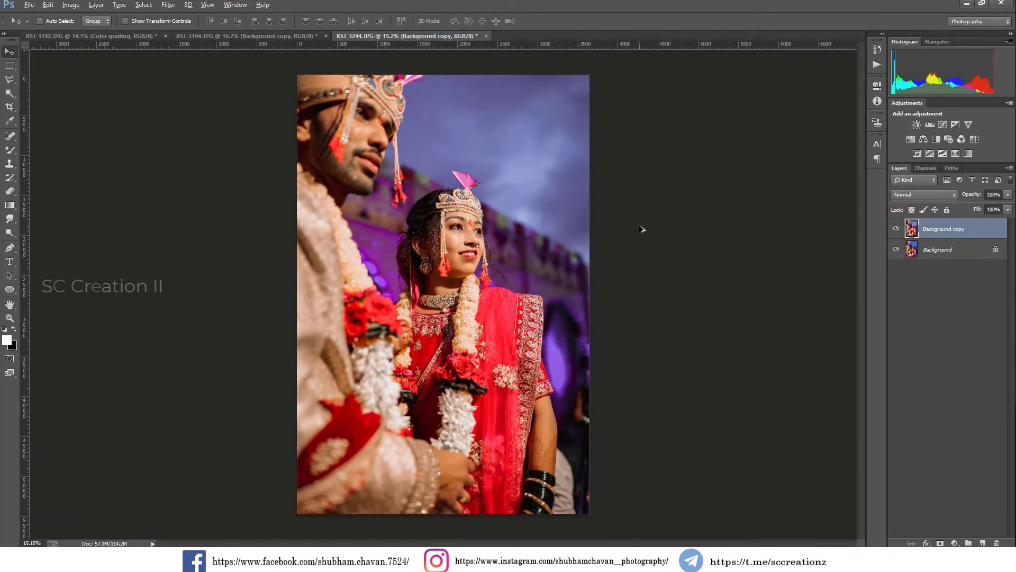
scroll(642, 228, up, 1)
click(896, 229)
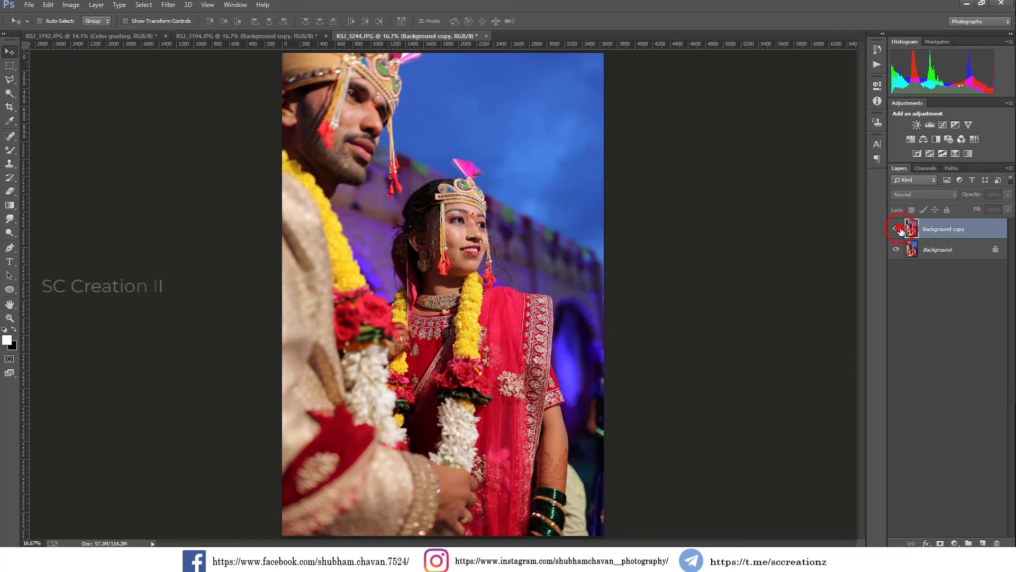
click(98, 37)
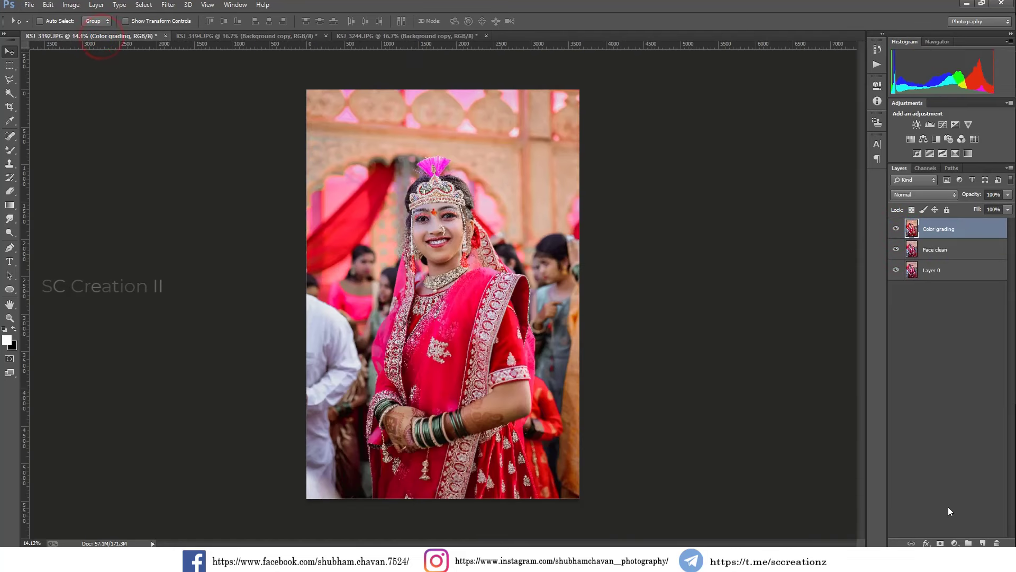
Step: Add a Selective Color layer setting Reds to Cyan +14 and Black -6
click(960, 544)
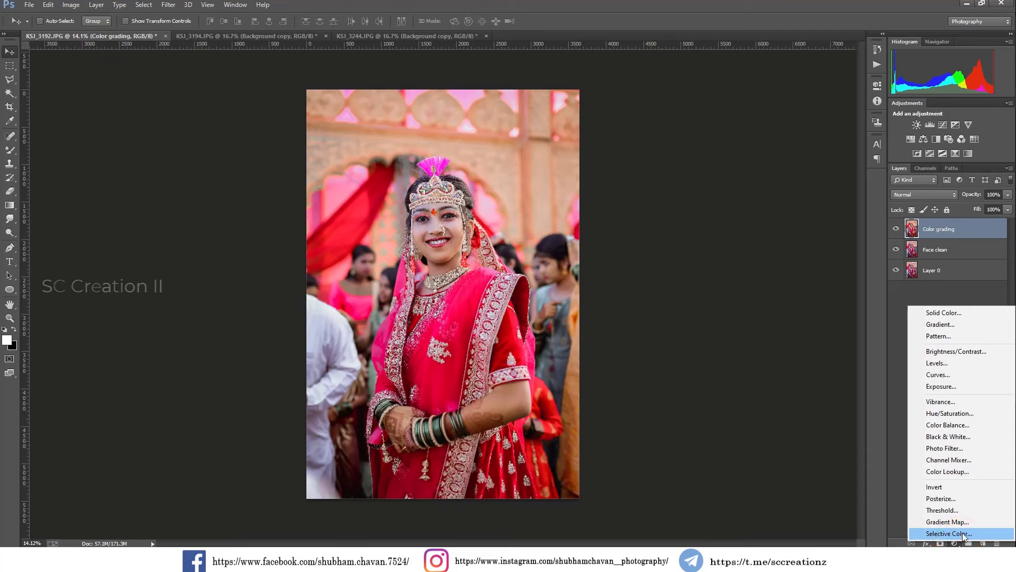
click(959, 534)
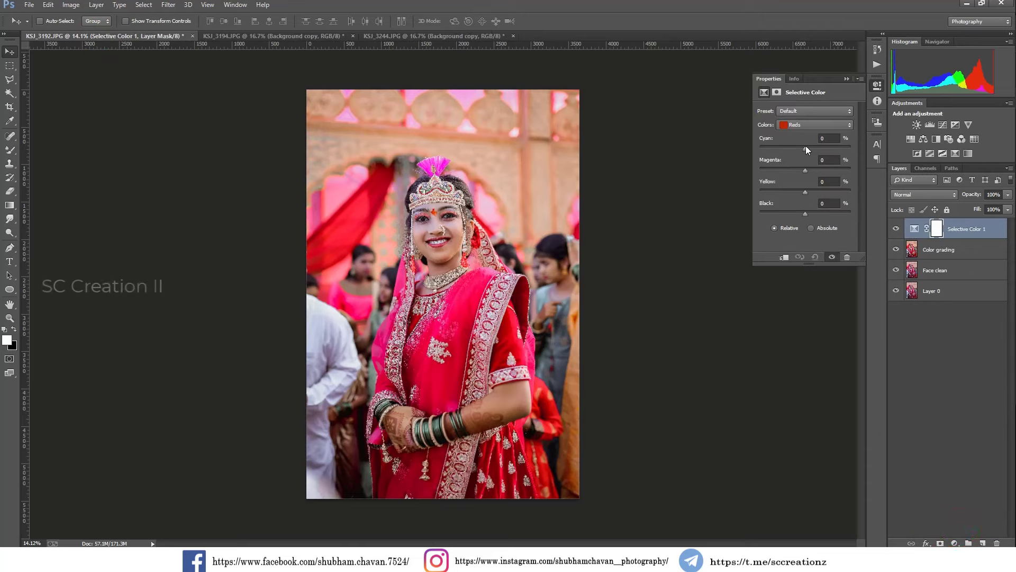
click(802, 124)
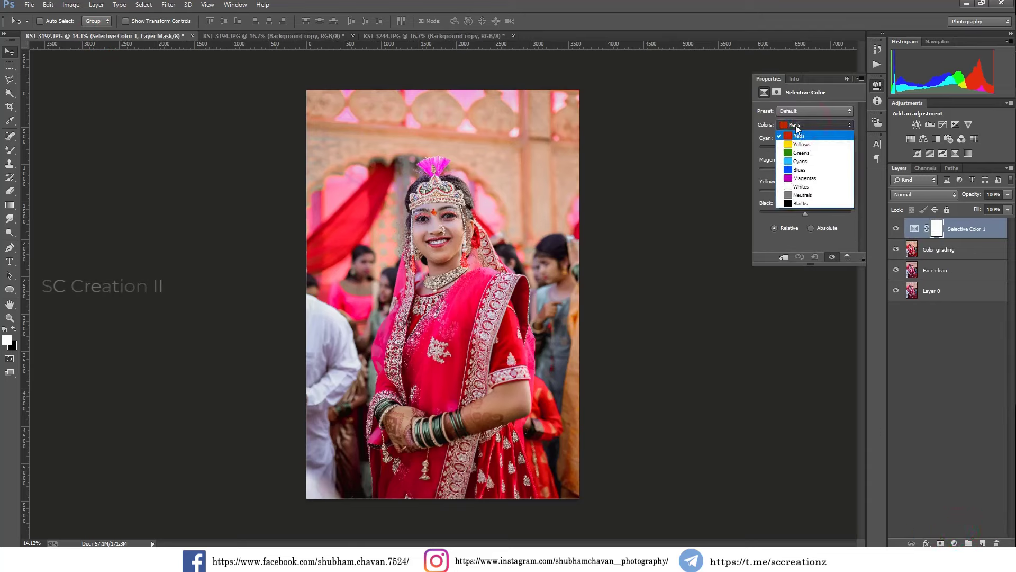
click(797, 136)
mouse_move(805, 147)
mouse_down()
mouse_move(823, 148)
mouse_move(811, 147)
mouse_up()
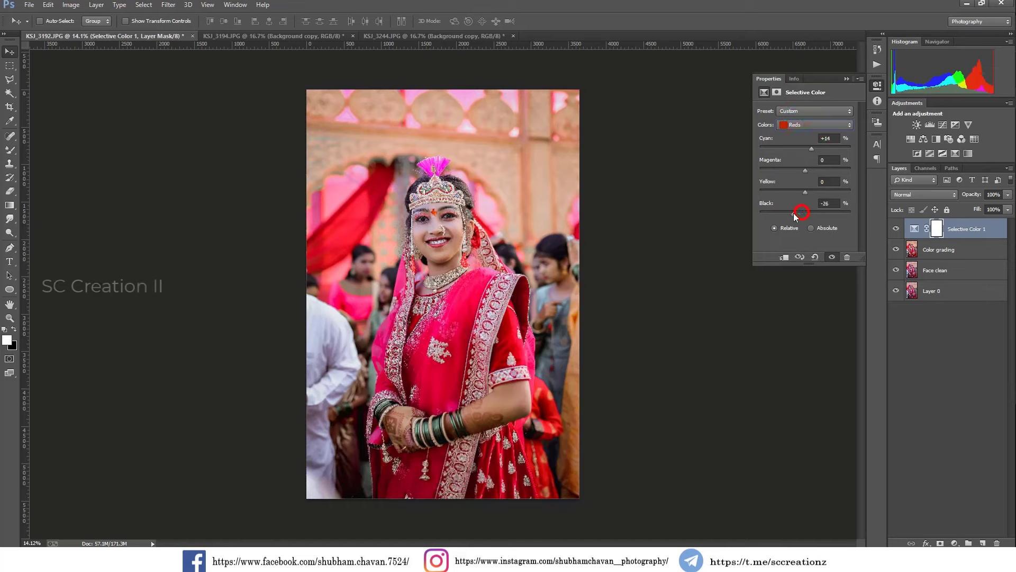
drag(795, 216, 803, 215)
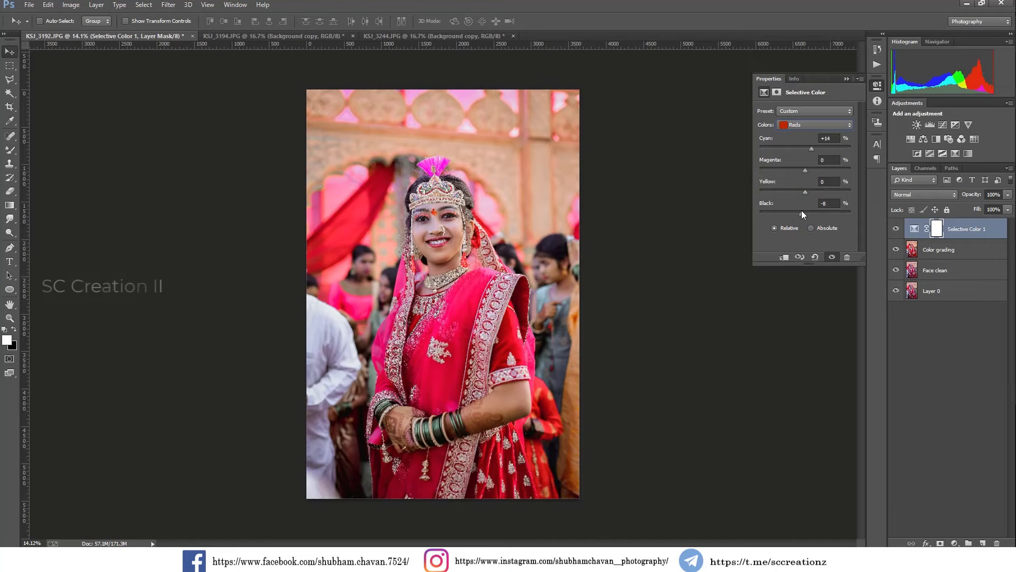
click(846, 78)
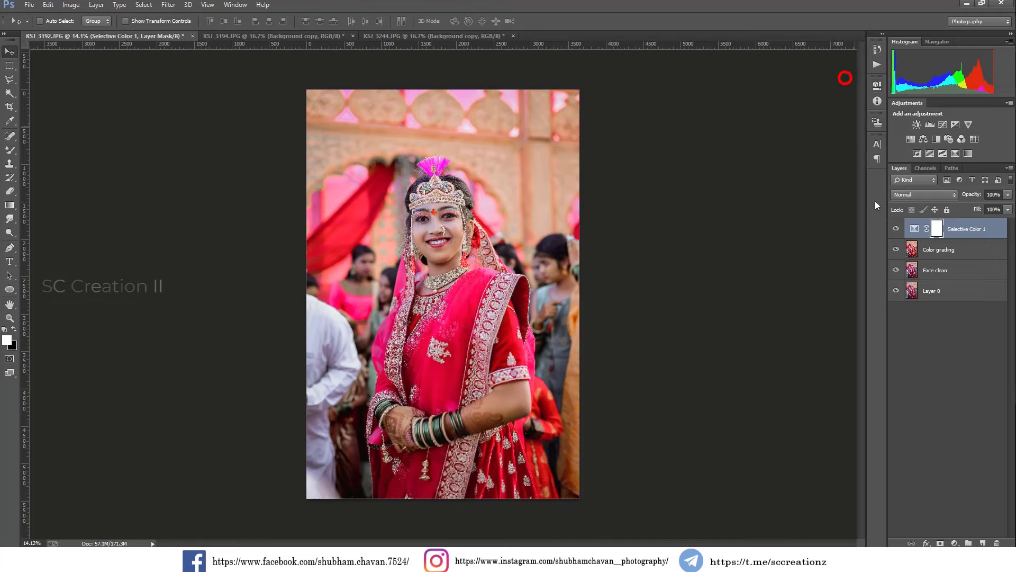
Step: Toggle the Selective Color layer off and on to compare the result
click(895, 231)
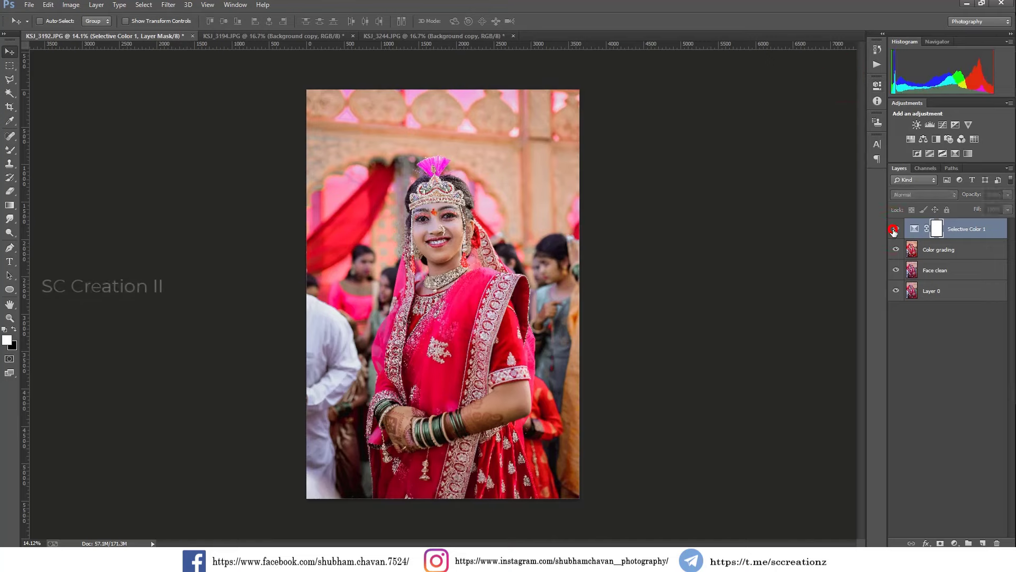
click(893, 230)
scroll(436, 208, up, 2)
scroll(436, 207, up, 2)
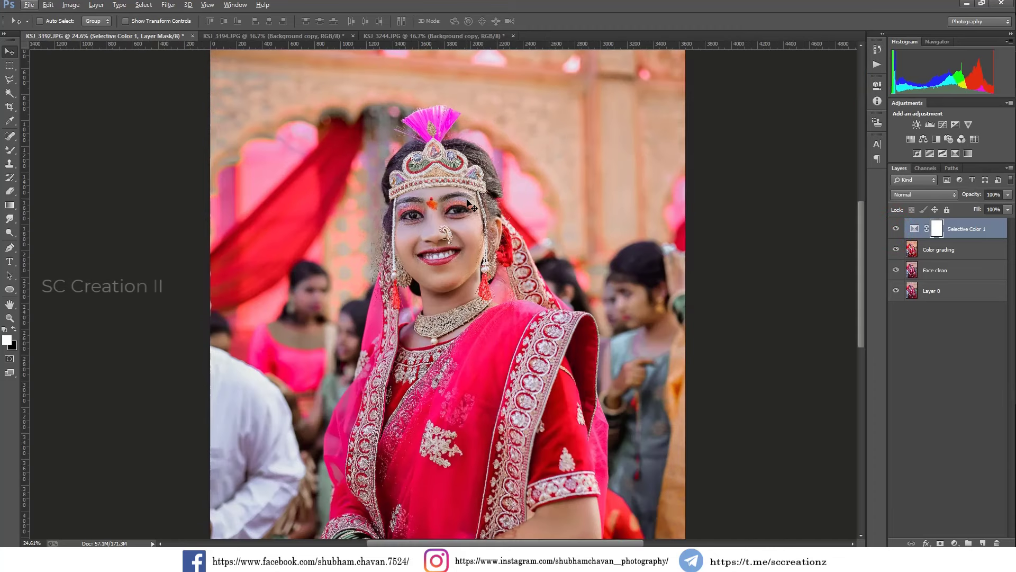